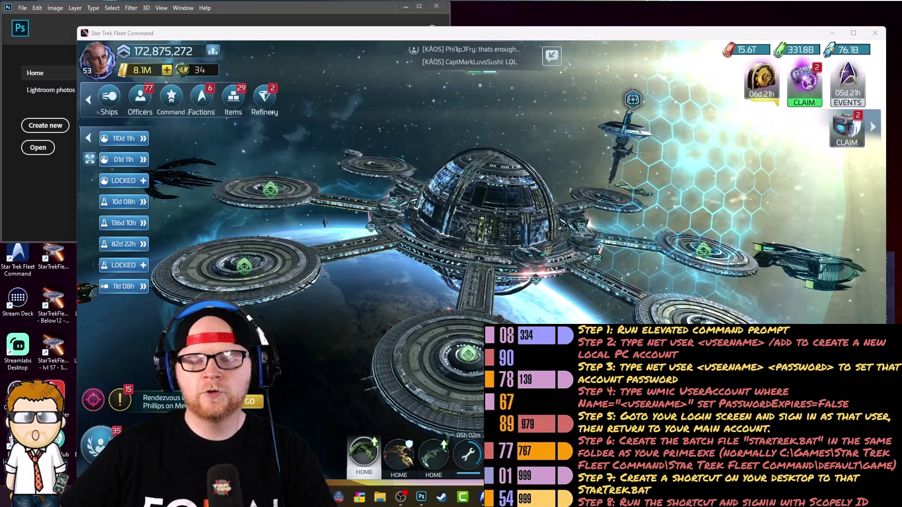
Open the Windows Start menu on top of the running Star Trek Fleet Command station view
key(super)
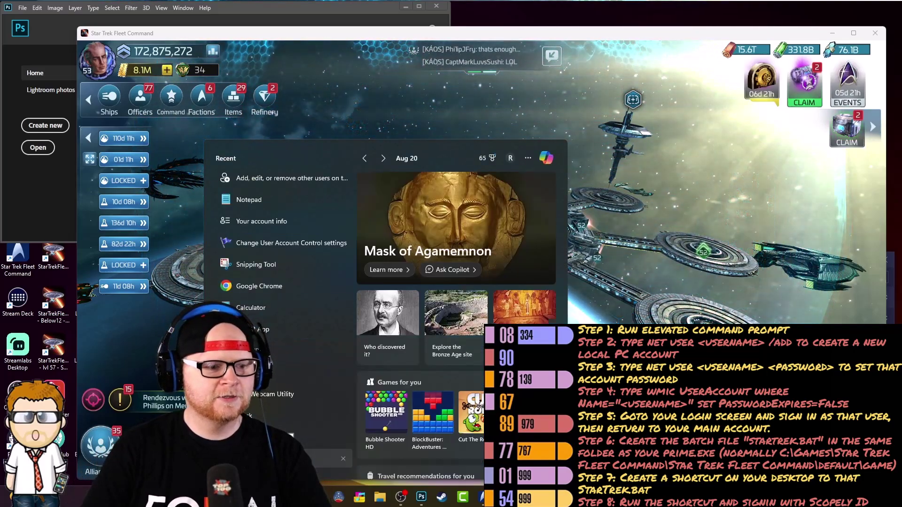
text(cmd)
In an administrator Command Prompt, add a new local user with net user and set its password
right_click(268, 201)
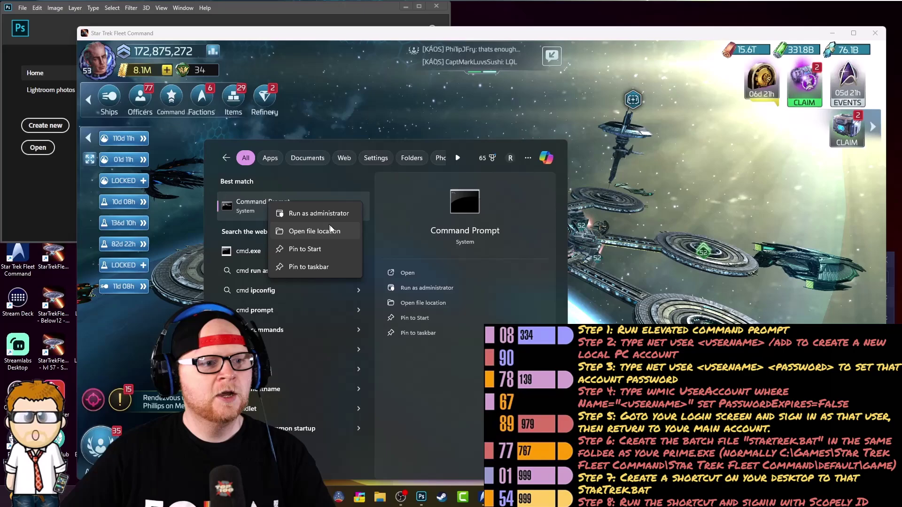
click(332, 215)
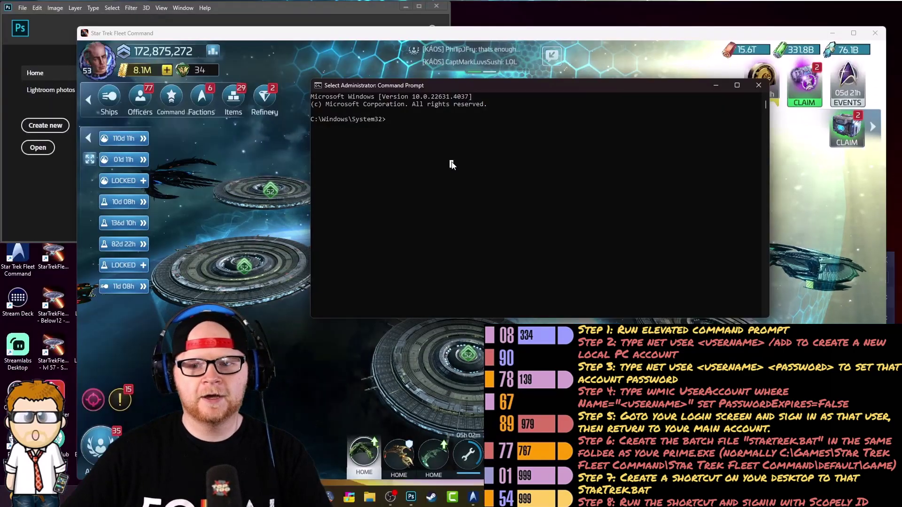
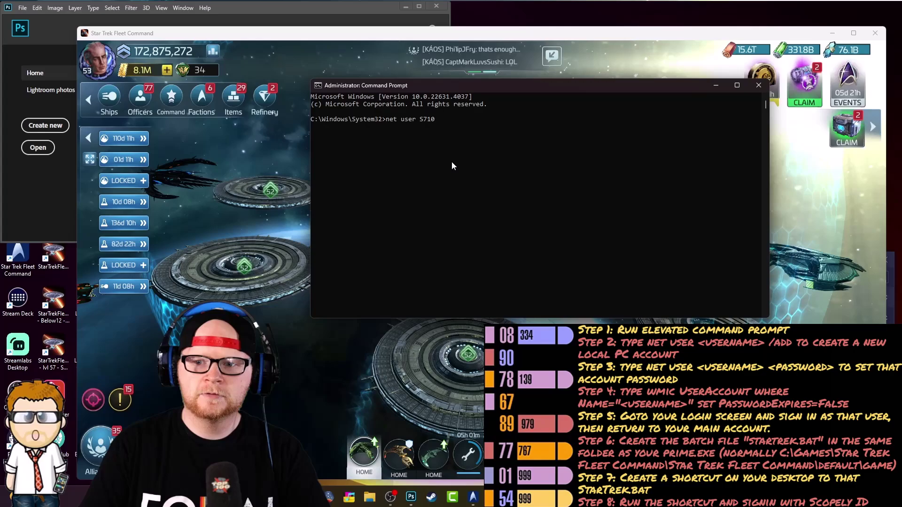
key(Return)
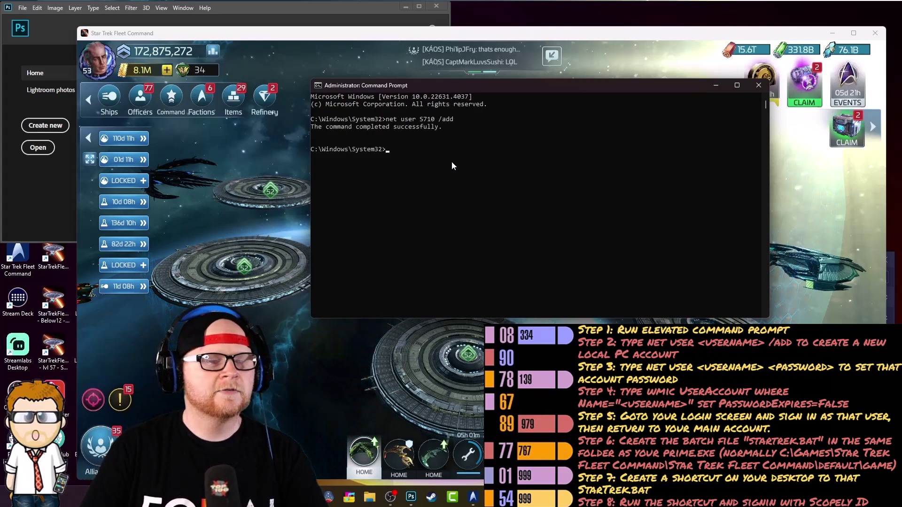
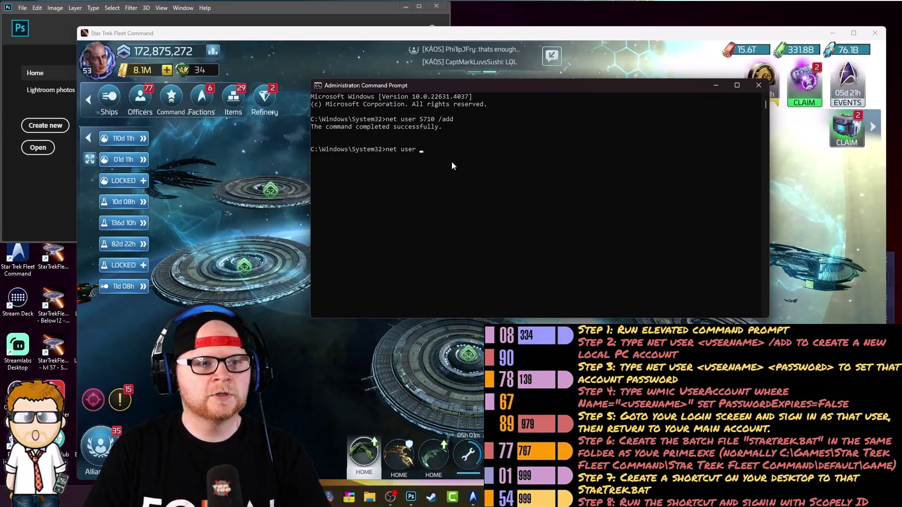
key(BackSpace)
key(BackSpace)
key(BackSpace)
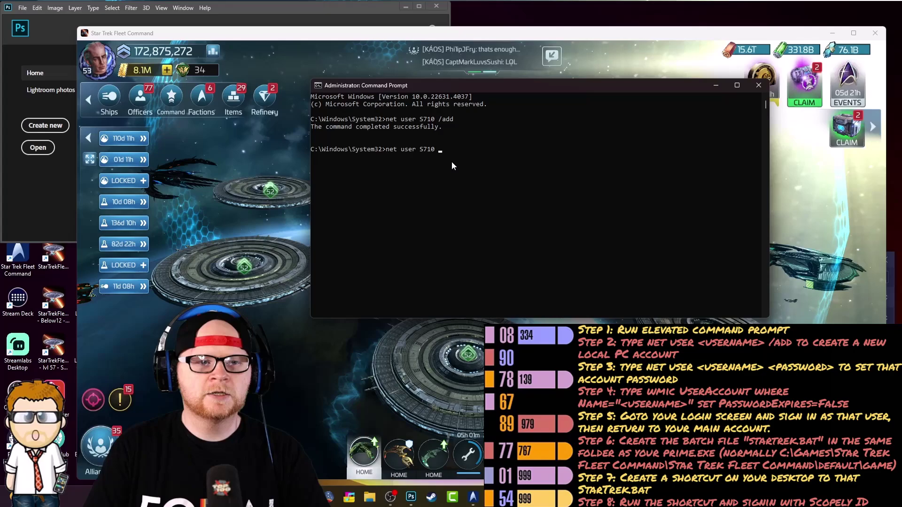
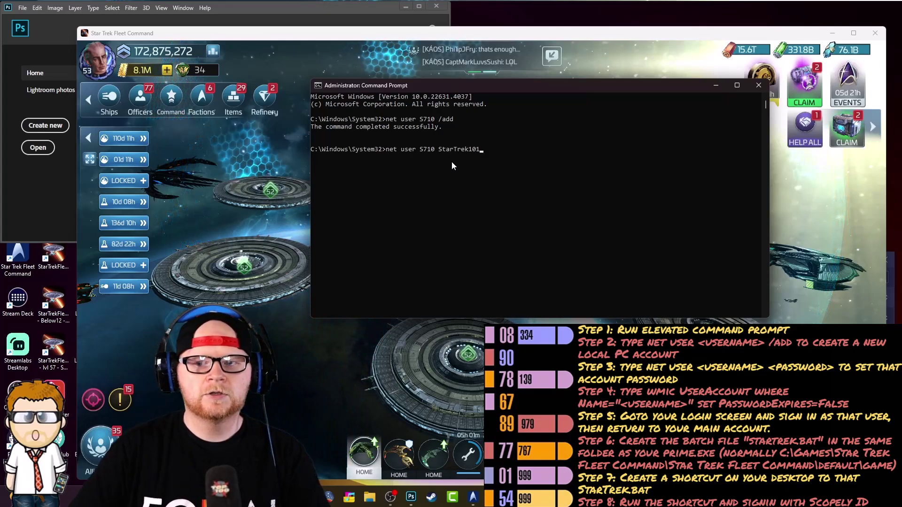
key(Return)
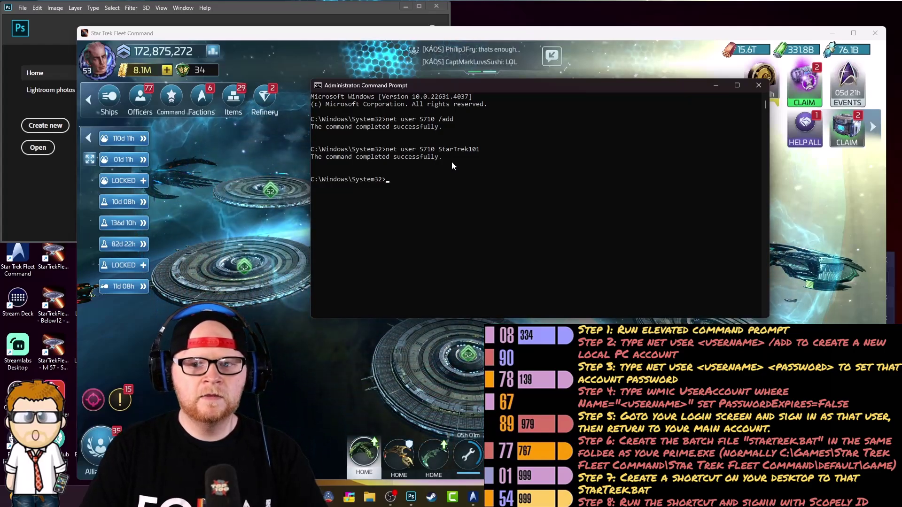
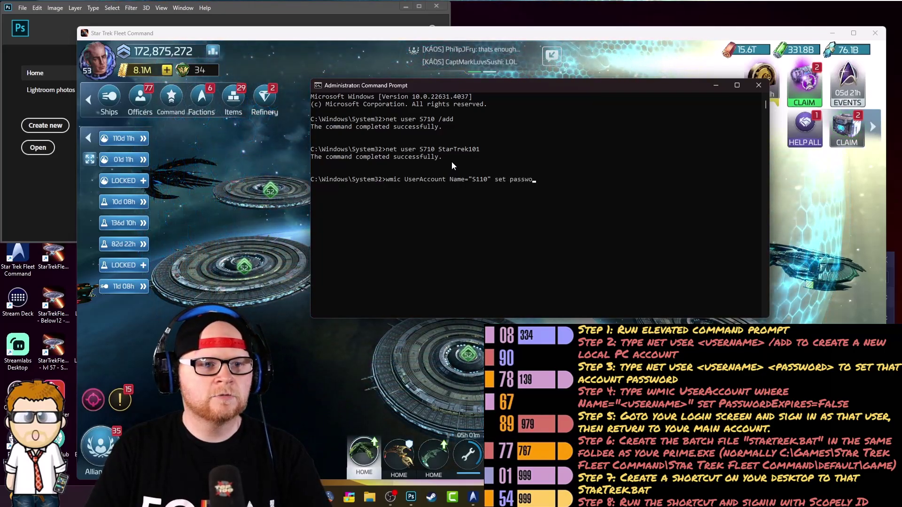
Run wmic to set PasswordExpires=False for the new account, which returns an alias expression error
key(BackSpace)
key(BackSpace)
key(BackSpace)
text(Passw)
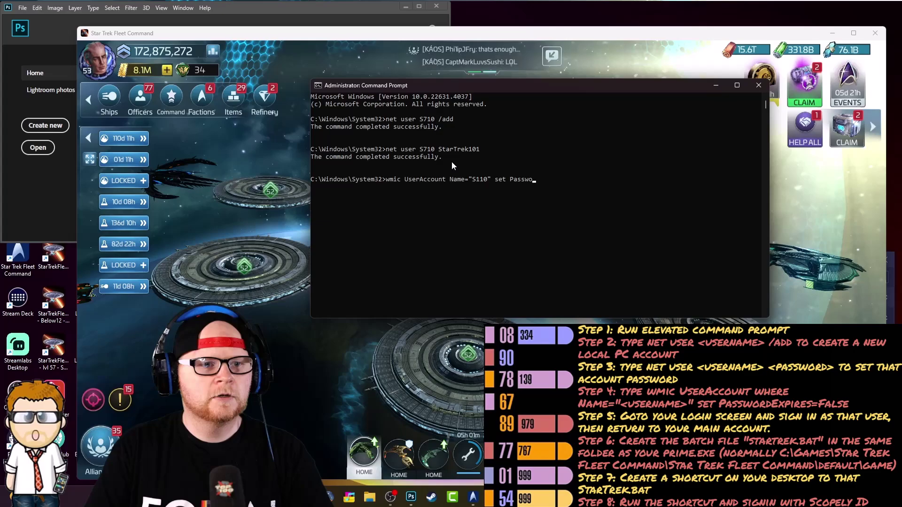
text(ordExpires=False)
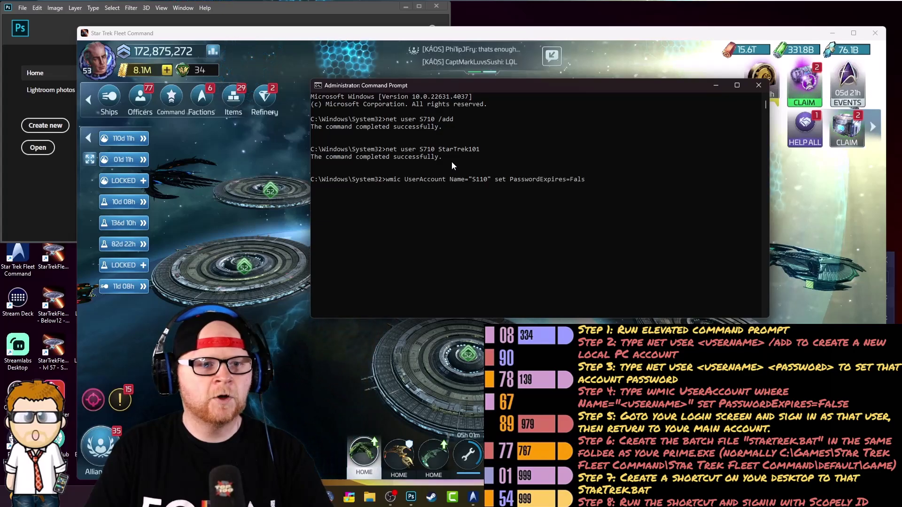
key(Return)
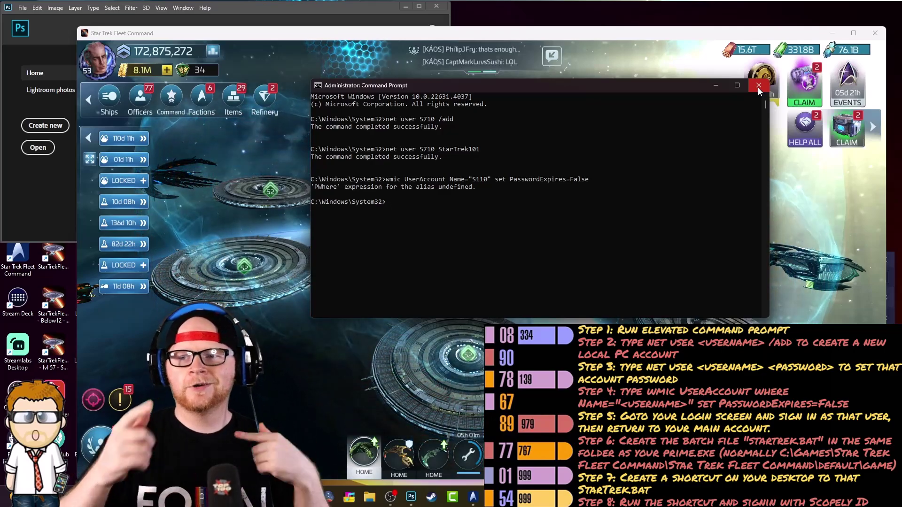
Close the administrator Command Prompt window, leaving the game's station view
click(758, 88)
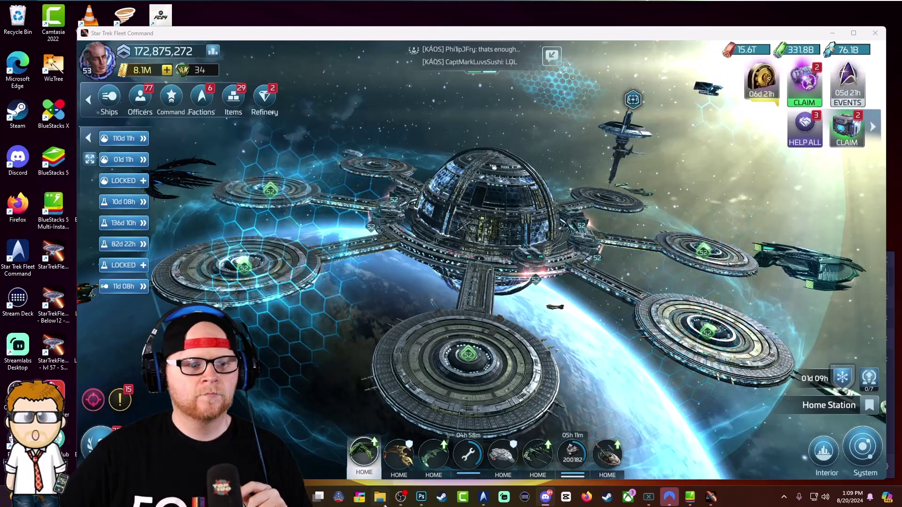
Copy the install Location from prime's Properties, reached through the game's taskbar jump list
right_click(711, 497)
right_click(682, 442)
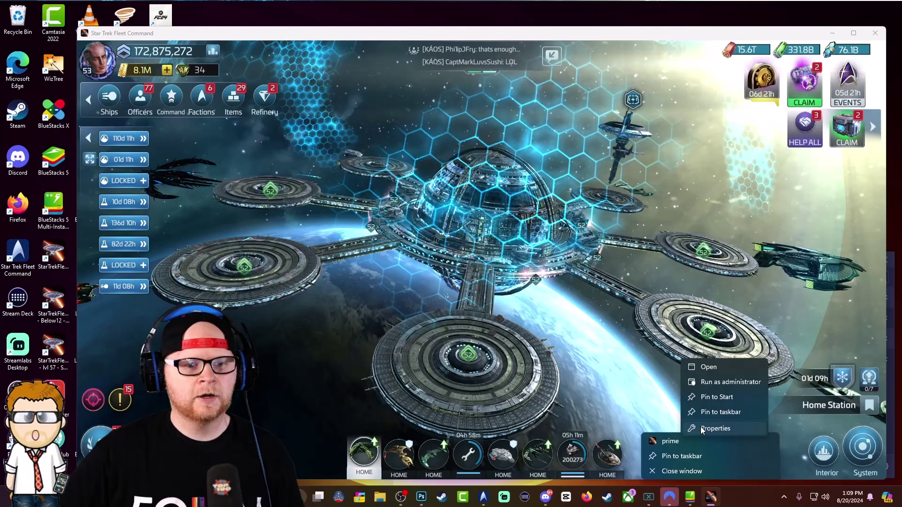
click(714, 429)
right_click(781, 321)
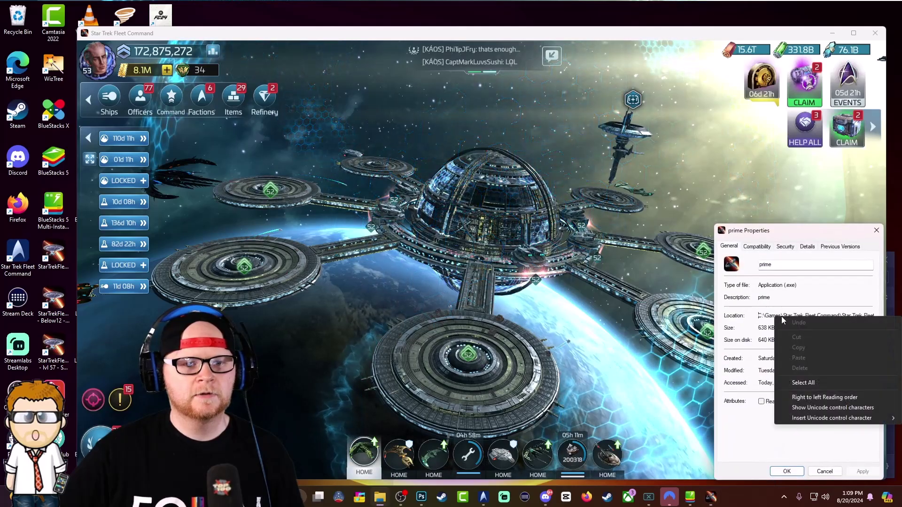
click(811, 383)
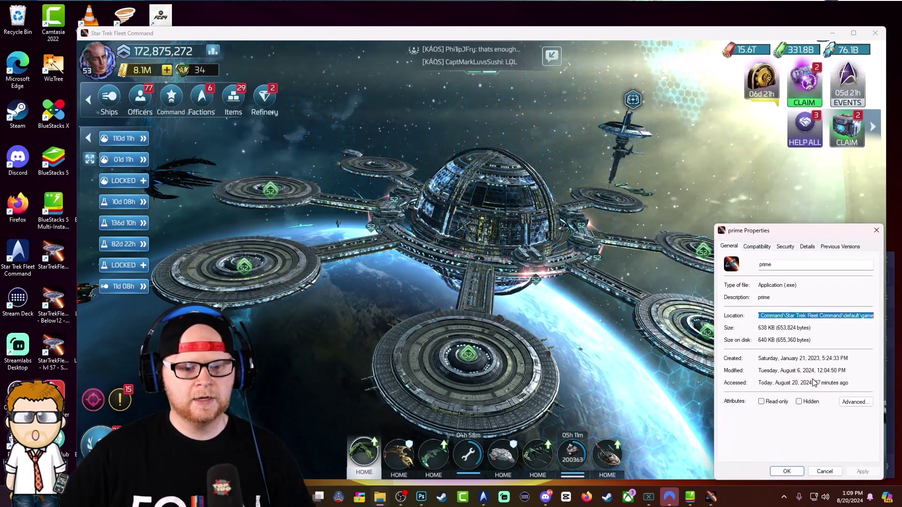
click(786, 471)
Open the copied install path in a new File Explorer window and snap the startrek.txt script window
key(super+e)
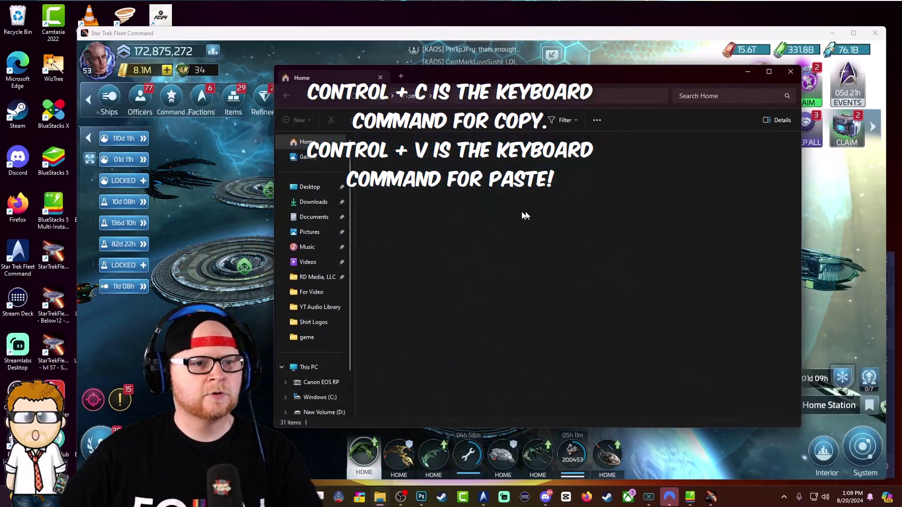
click(463, 96)
key(ctrl+v)
key(Return)
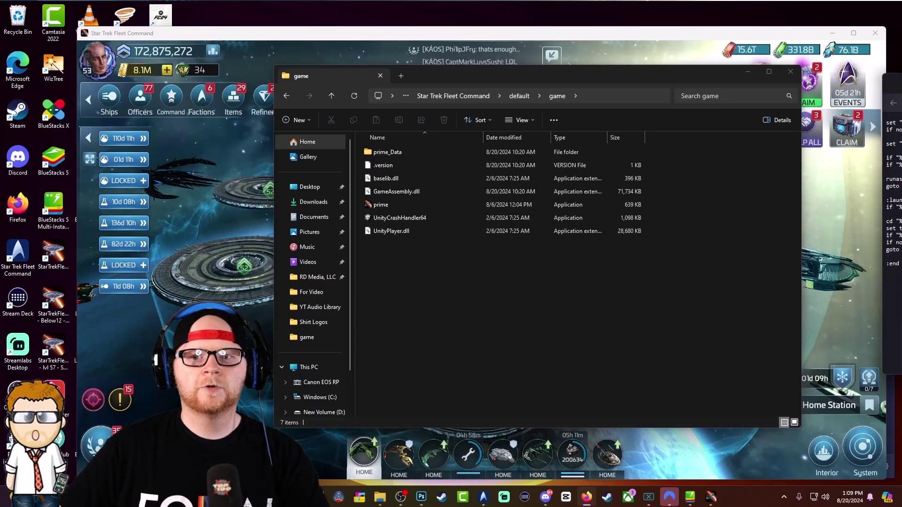
key(super+Left)
key(super+Up)
key(Escape)
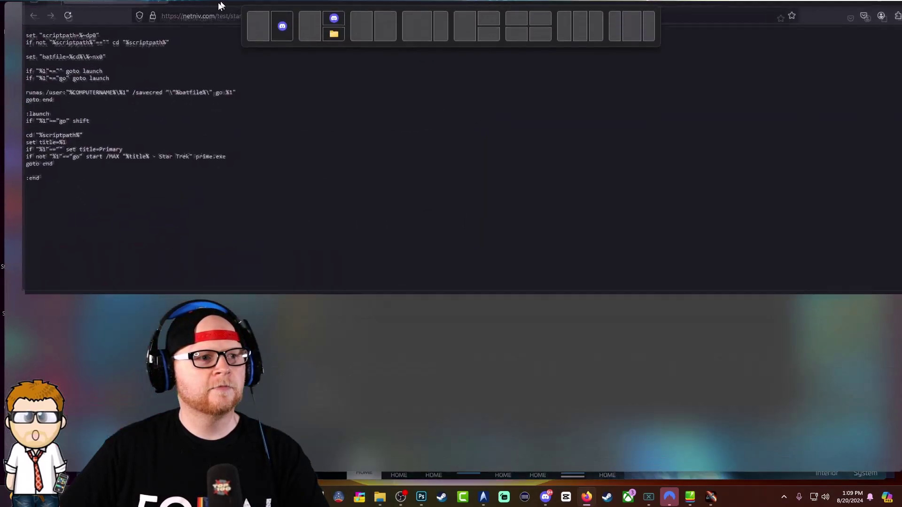
Create a New Text Document in the game folder and open it in Notepad
drag(205, 27, 212, 1)
click(380, 499)
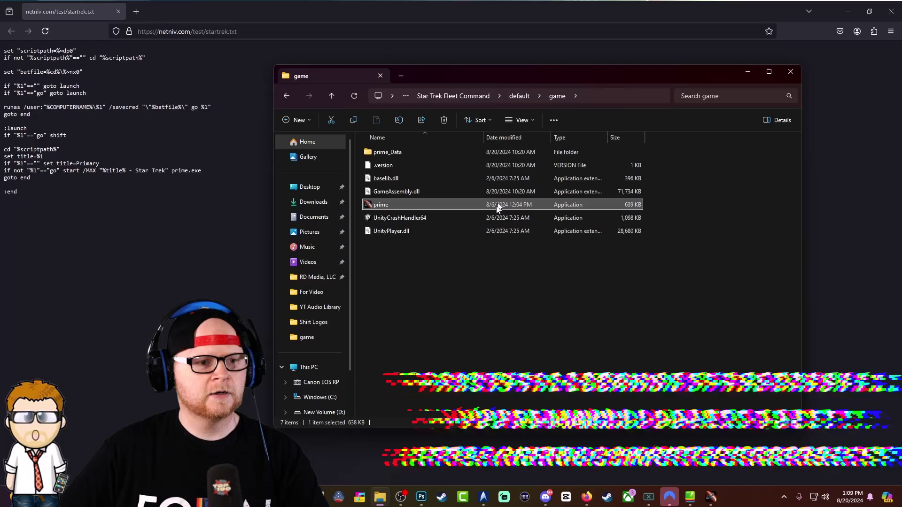
right_click(416, 274)
mouse_move(451, 338)
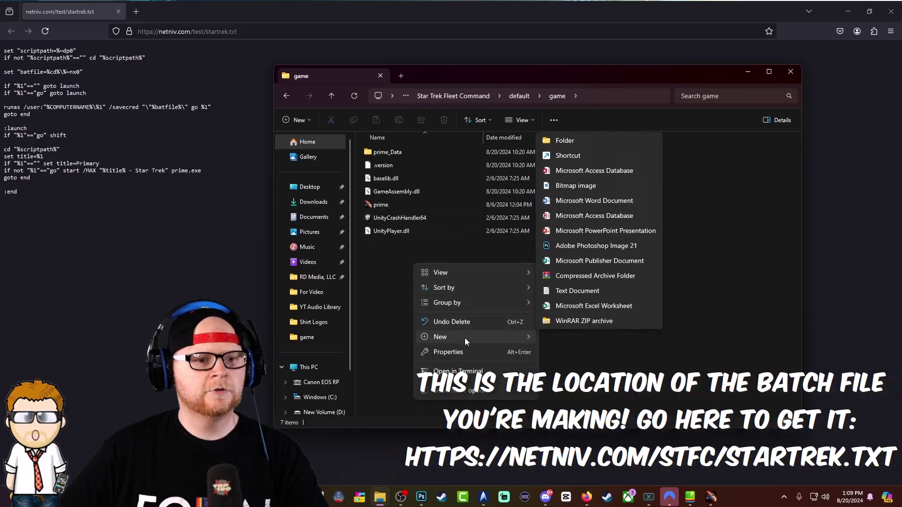
click(616, 288)
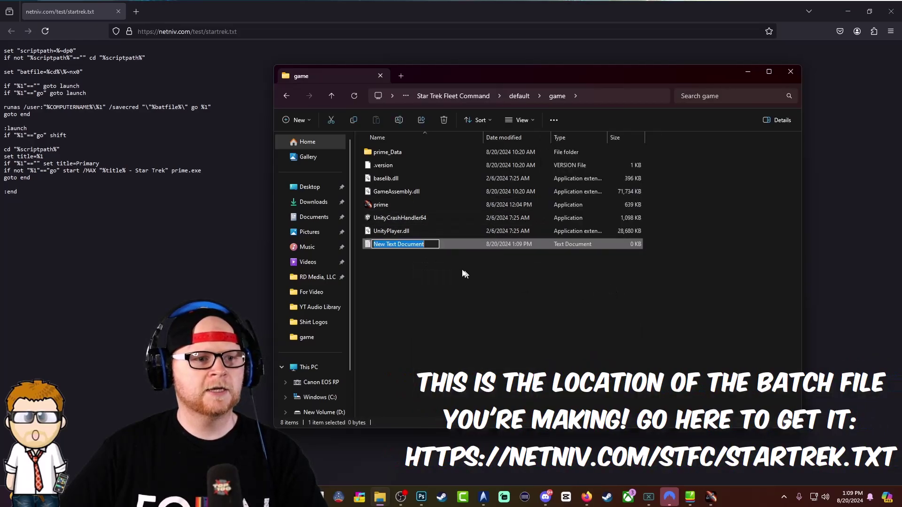
double_click(437, 247)
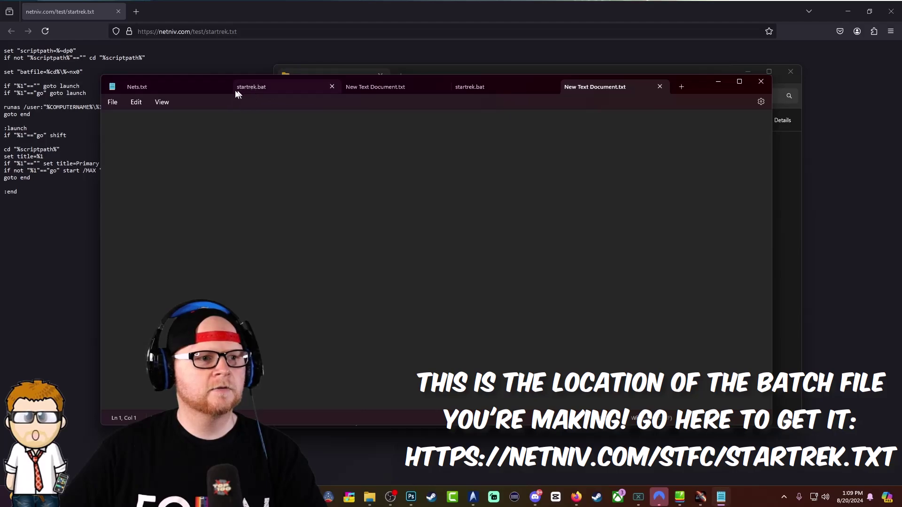
Close both old startrek.bat tabs, choosing Don't save for each
click(221, 87)
click(446, 281)
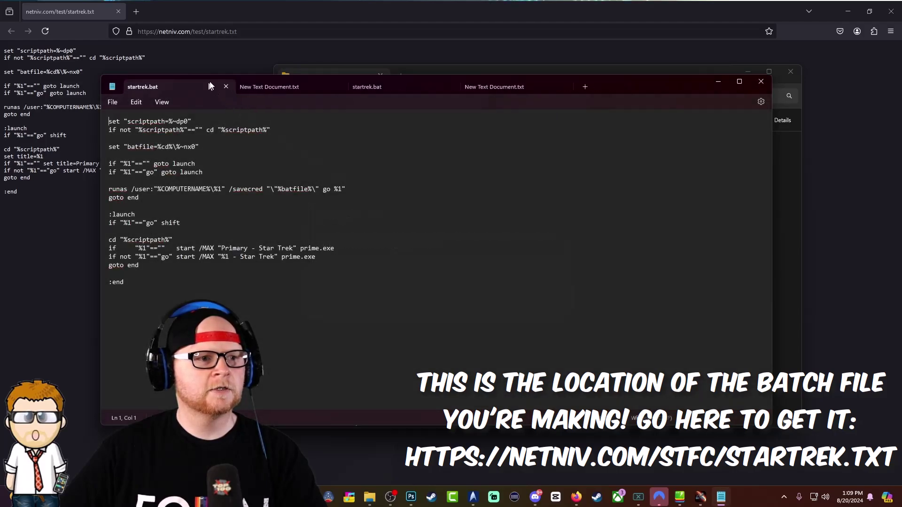
click(227, 85)
click(448, 282)
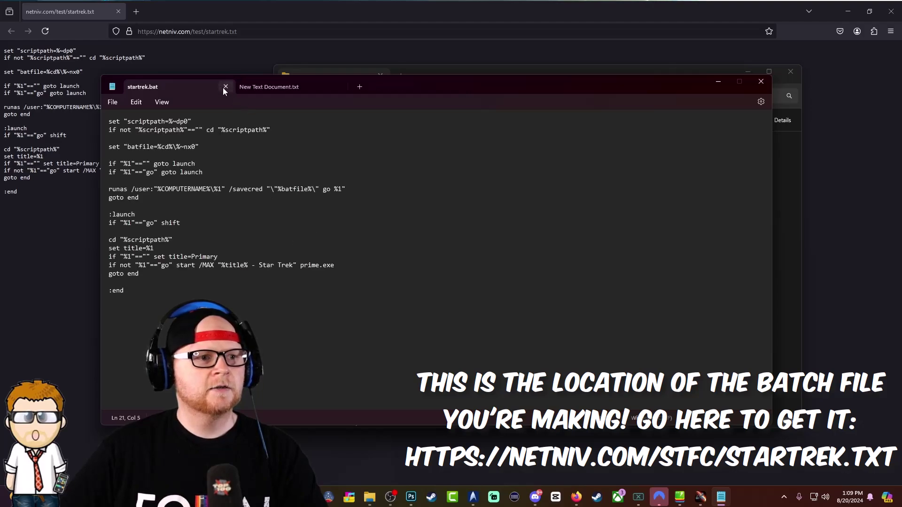
click(226, 87)
click(425, 283)
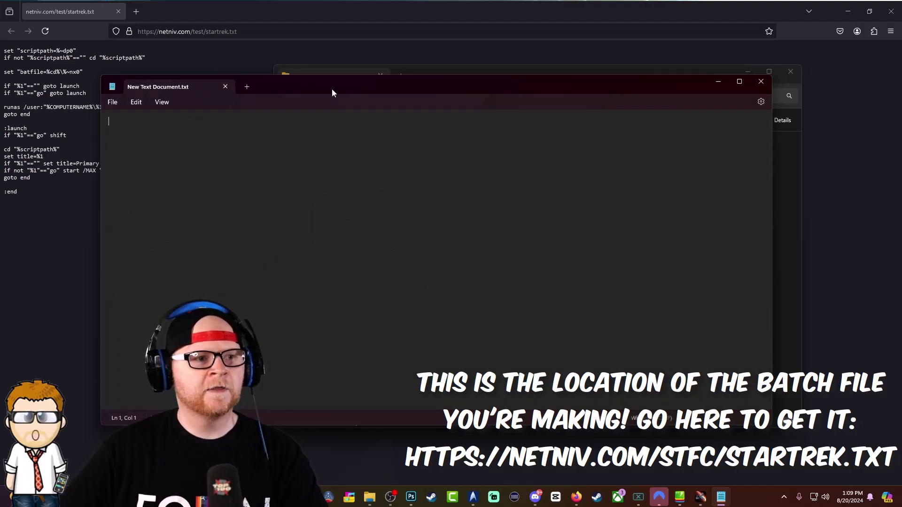
Copy the batch script from the web page into the empty Notepad document
drag(332, 89, 452, 91)
drag(64, 195, 25, 180)
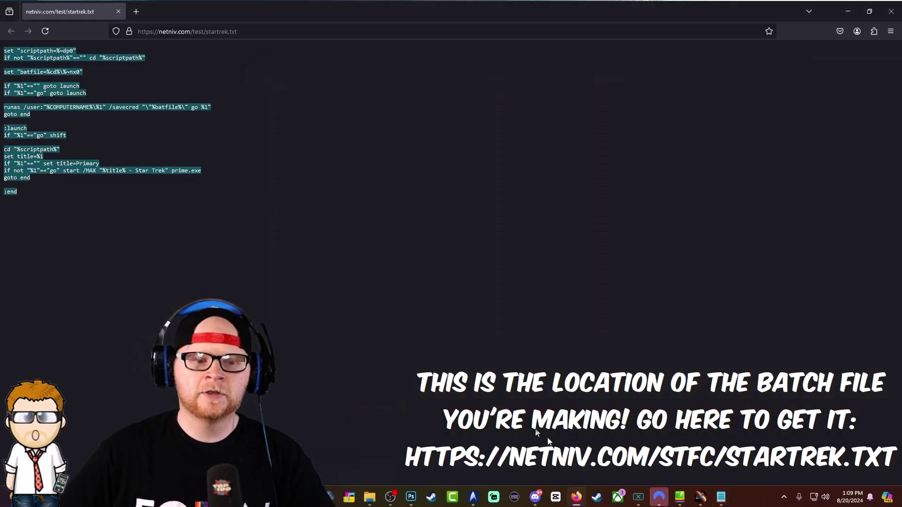
click(720, 498)
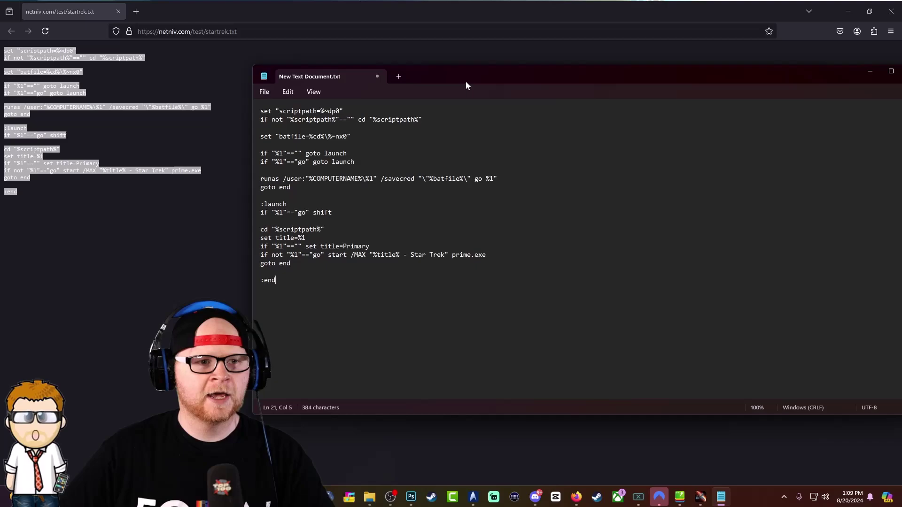
drag(465, 83, 334, 62)
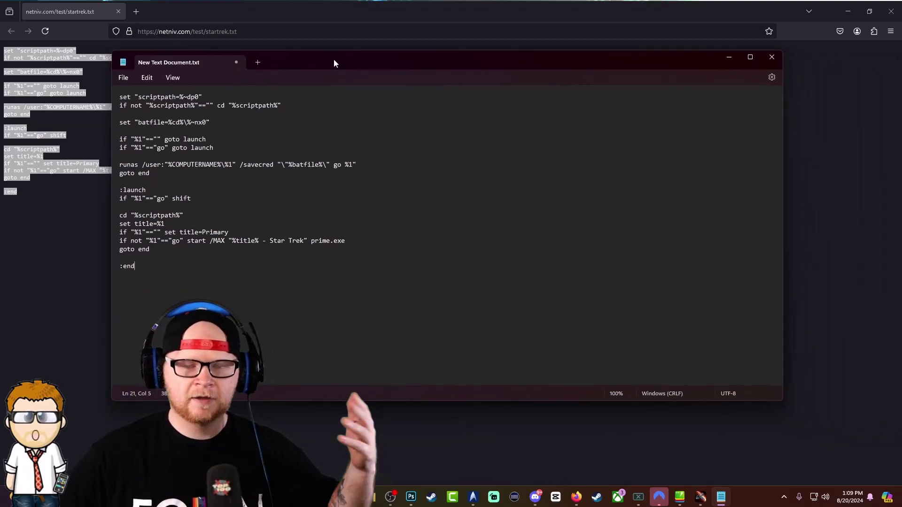
Save the script as startrek.bat in the game folder, then delete New Text Document
click(127, 76)
click(151, 155)
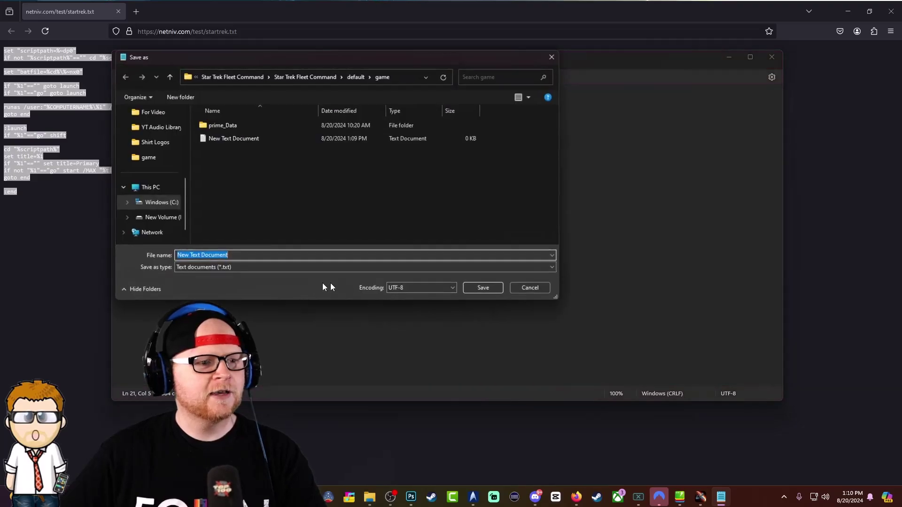
key(BackSpace)
text(")
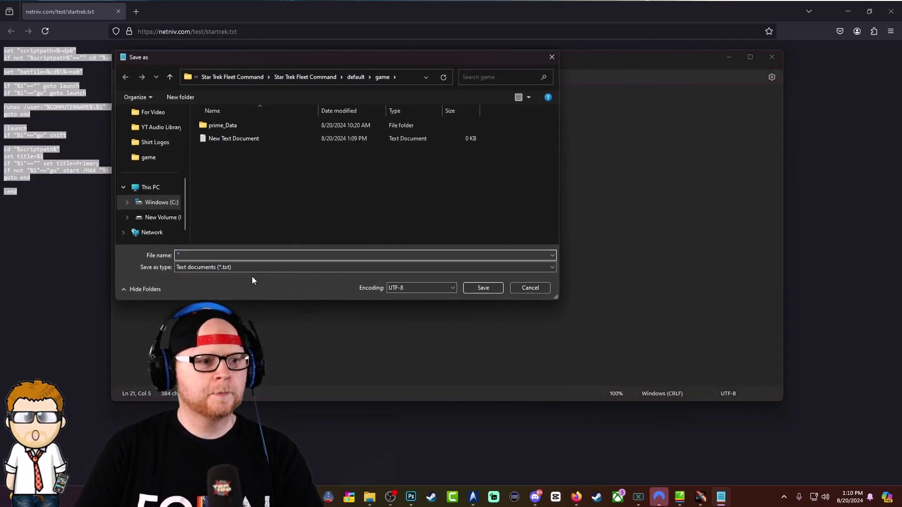
text(startrek.bat)
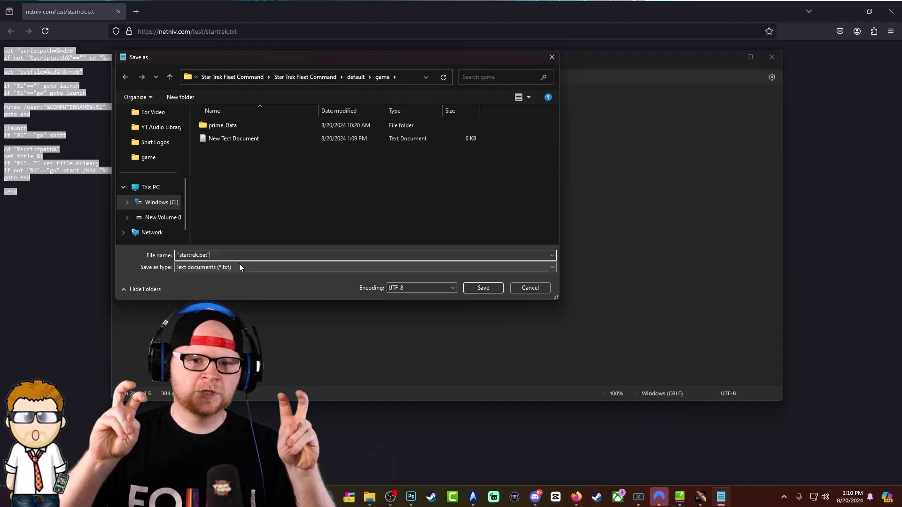
click(497, 289)
click(773, 59)
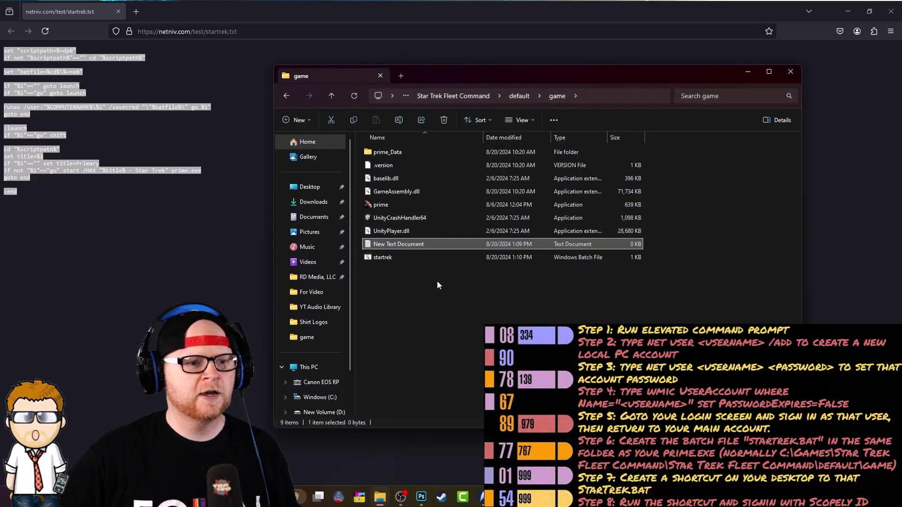
key(Delete)
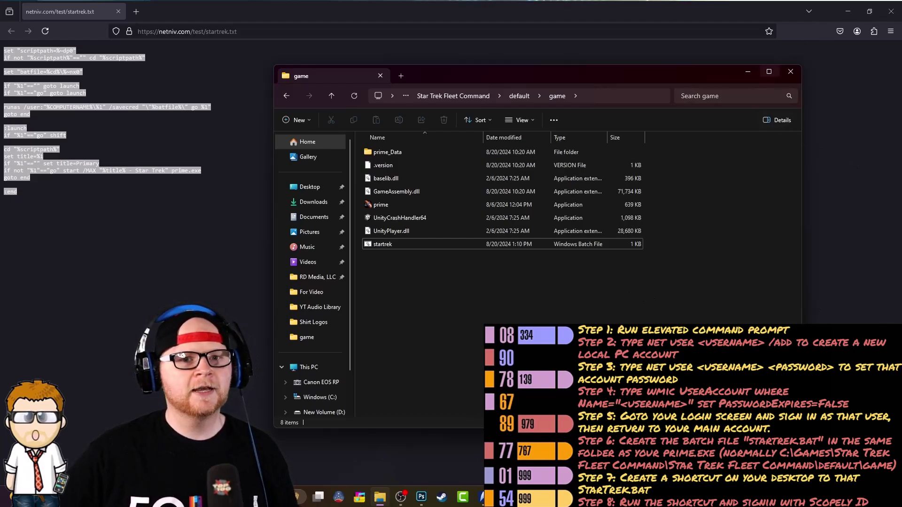
Close the browser and game, then copy the game folder location from its Properties
click(892, 11)
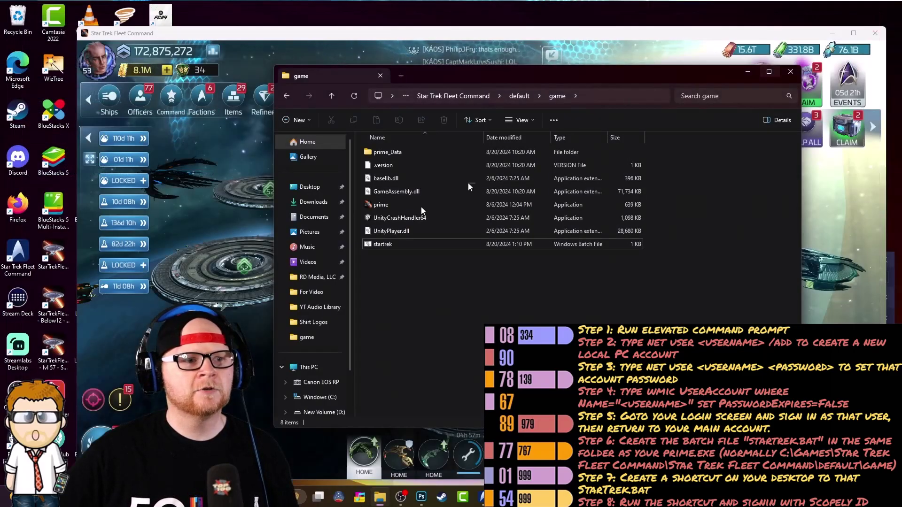
click(312, 30)
key(alt+F4)
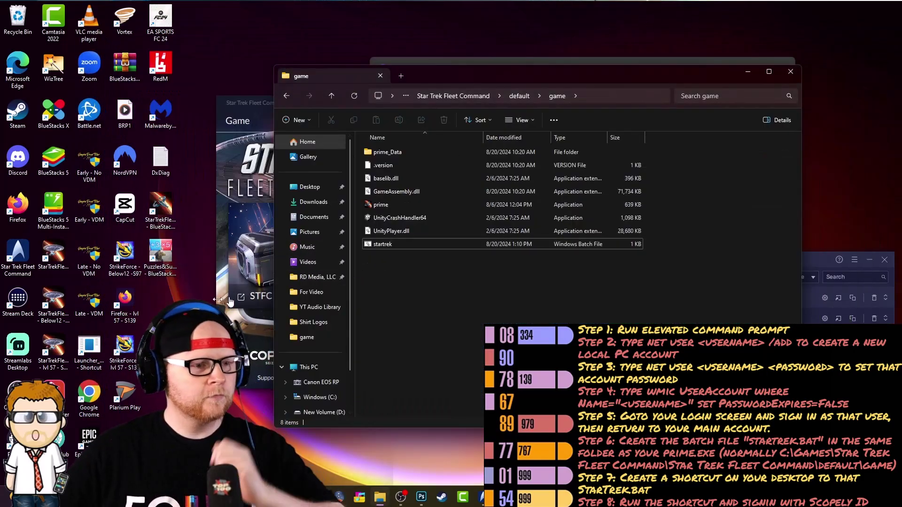
right_click(427, 245)
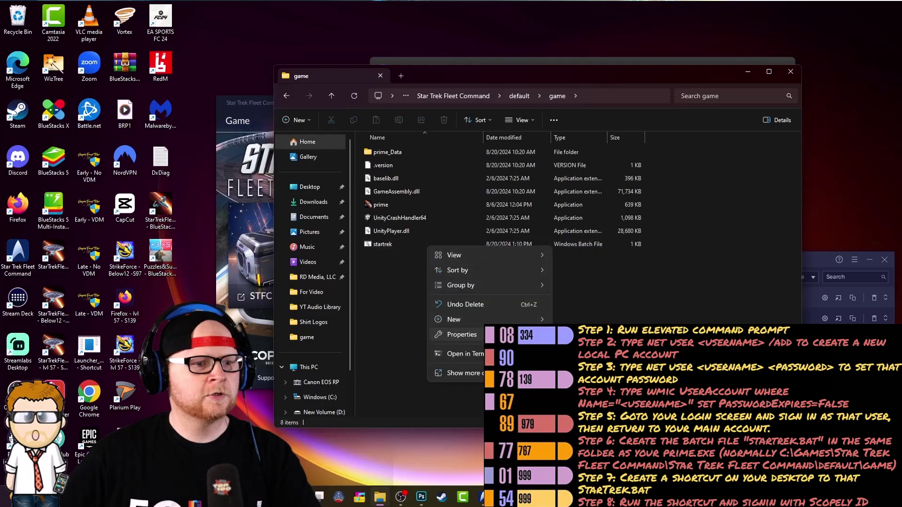
click(455, 335)
right_click(366, 205)
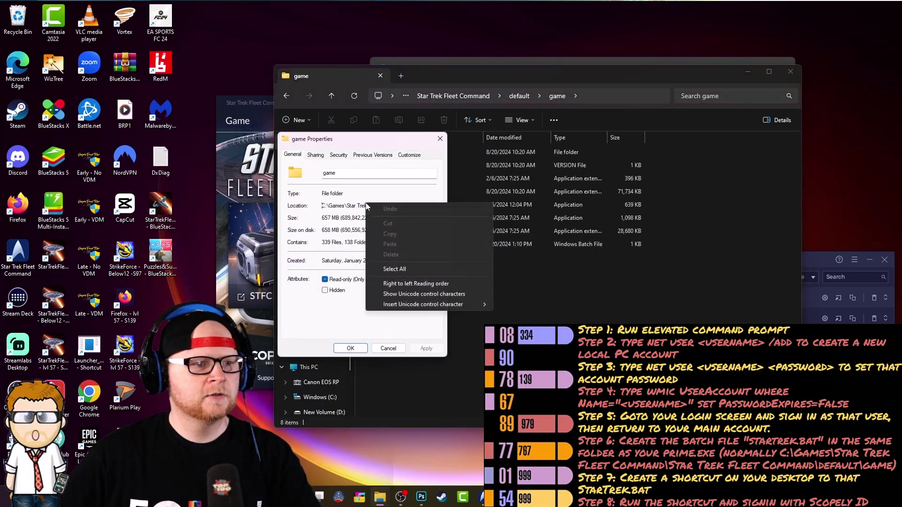
click(398, 267)
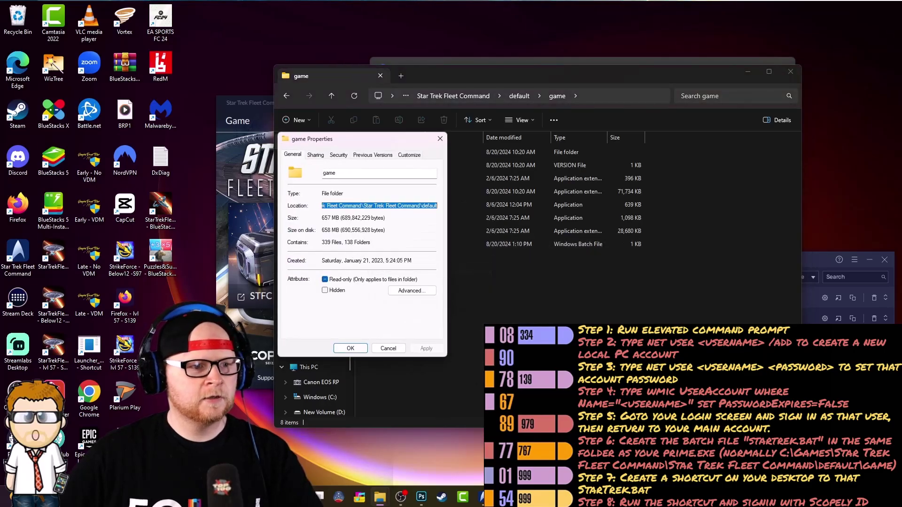
click(440, 139)
Start a new desktop shortcut targeting startrek.bat in the game folder
right_click(168, 172)
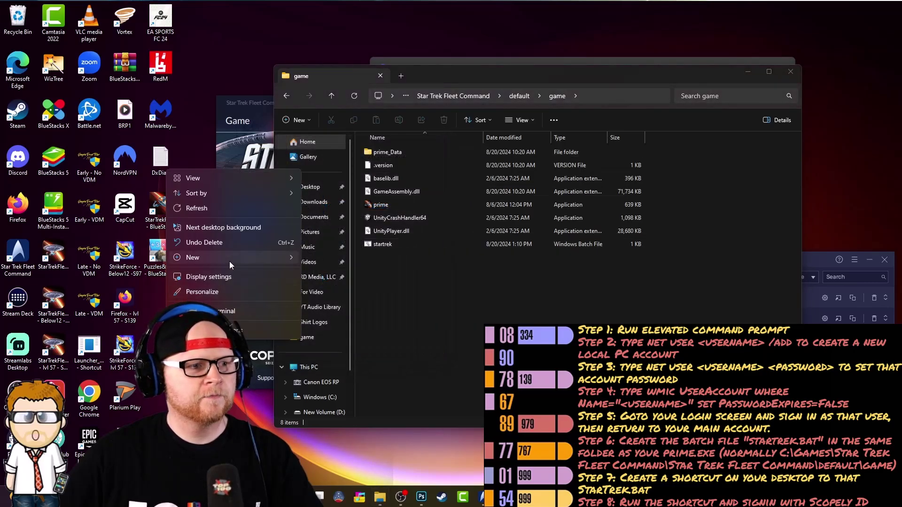
mouse_move(192, 258)
click(337, 274)
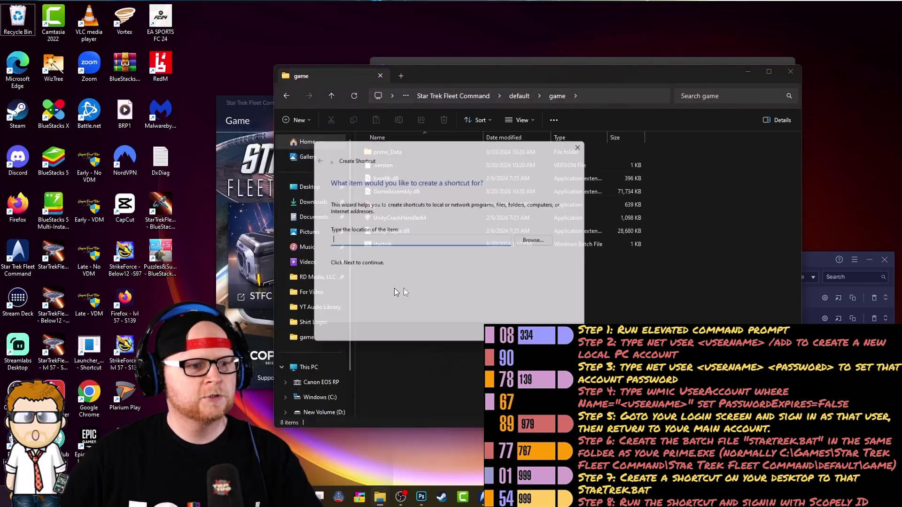
text(C:\Games\Star Trek Fleet Command\Star Trek Fleet Command\default)
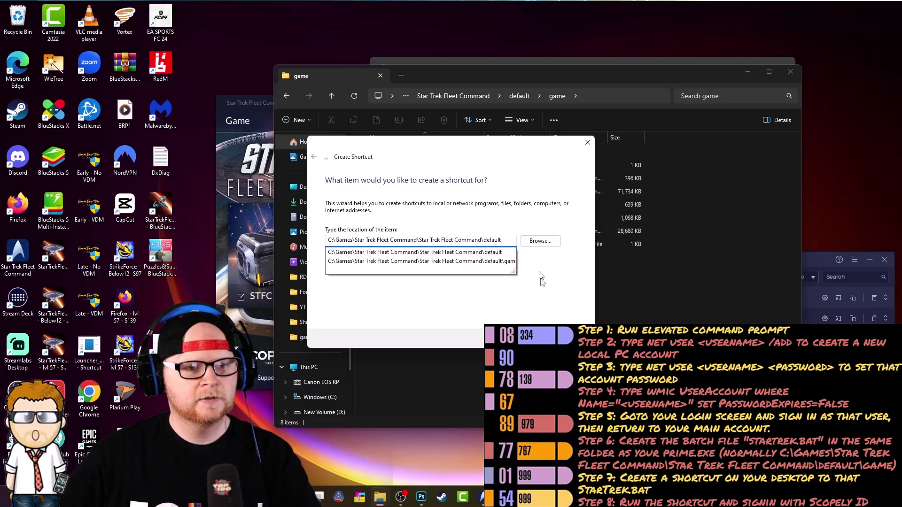
click(549, 242)
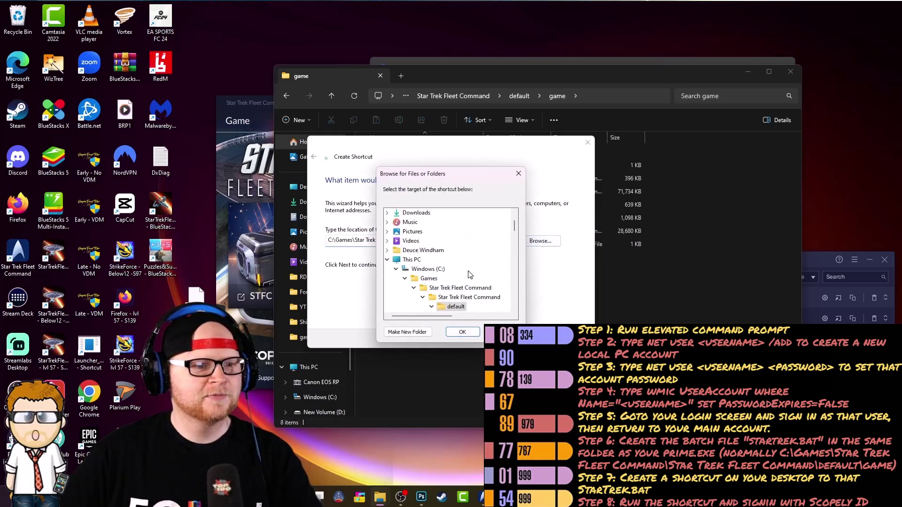
double_click(467, 260)
click(478, 263)
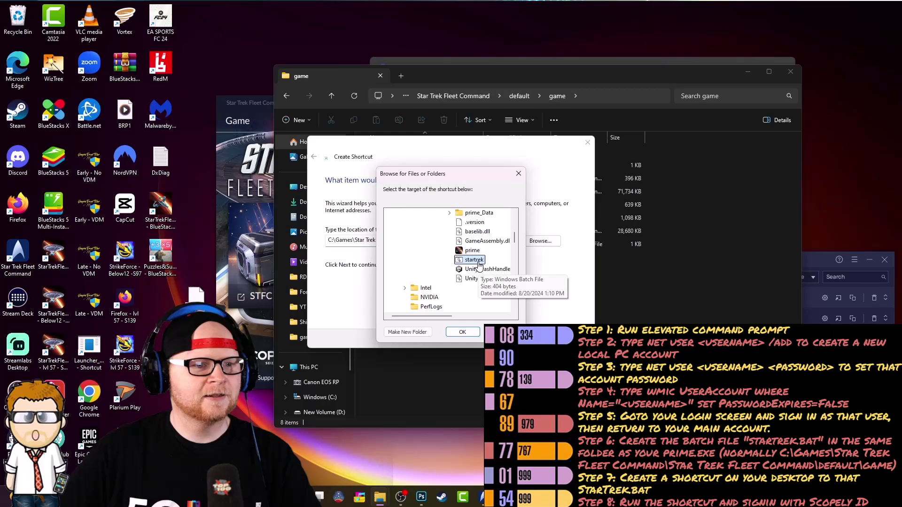
click(468, 332)
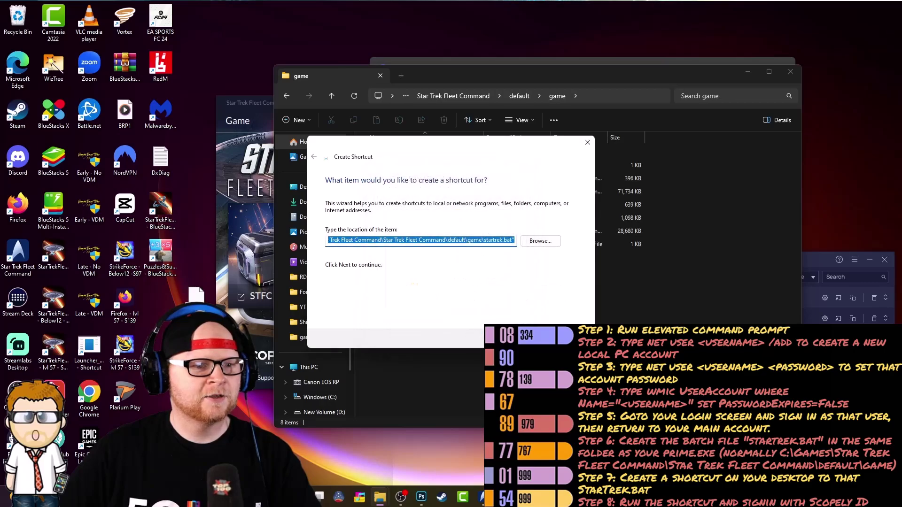
key(Return)
text(STF)
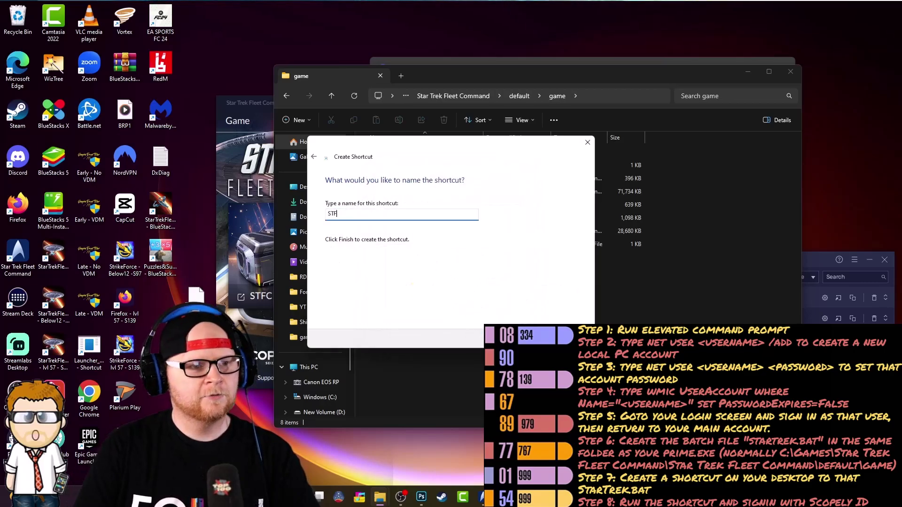
Name the shortcut STFC S20, finish the wizard, and move it to an empty desktop spot
key(BackSpace)
key(BackSpace)
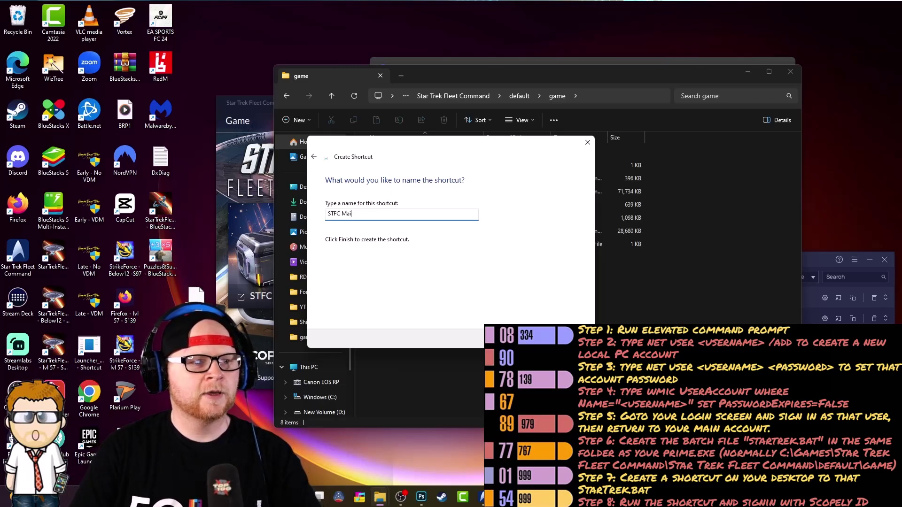
key(BackSpace)
key(BackSpace)
key(BackSpace)
key(BackSpace)
text(S20)
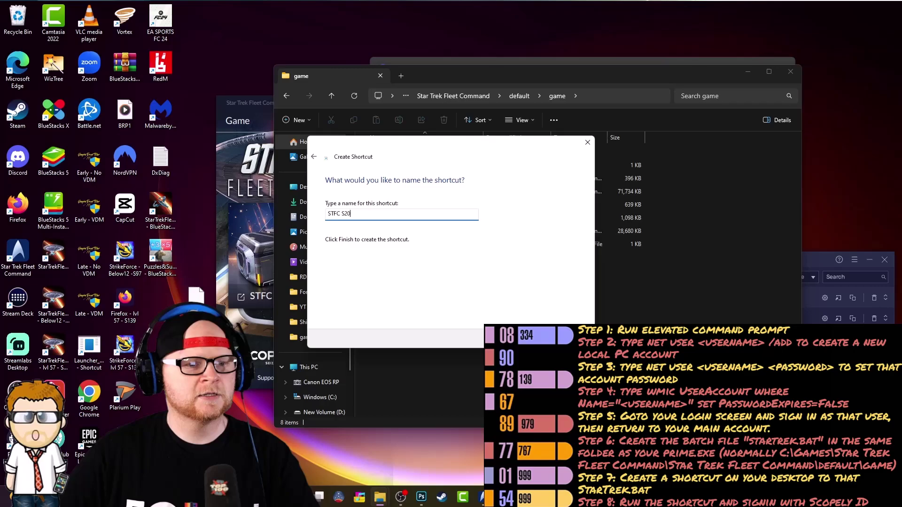
key(Return)
drag(196, 297, 160, 296)
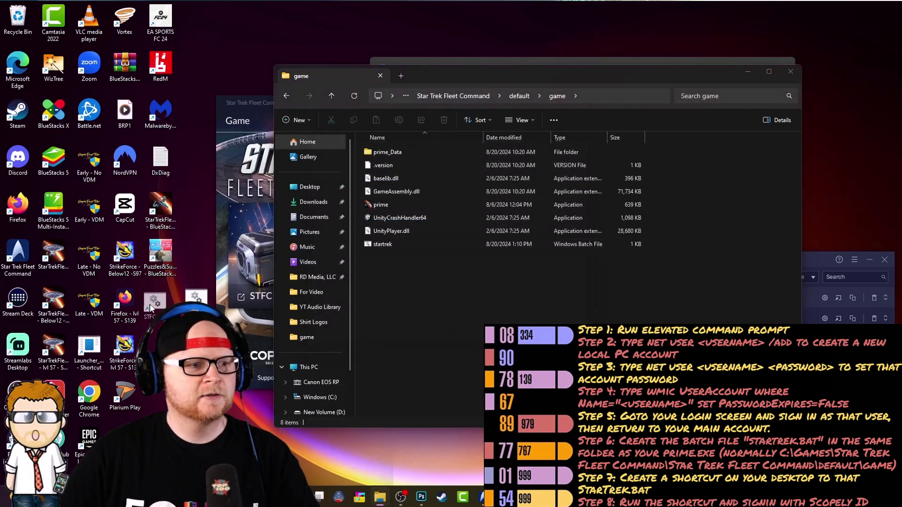
right_click(167, 305)
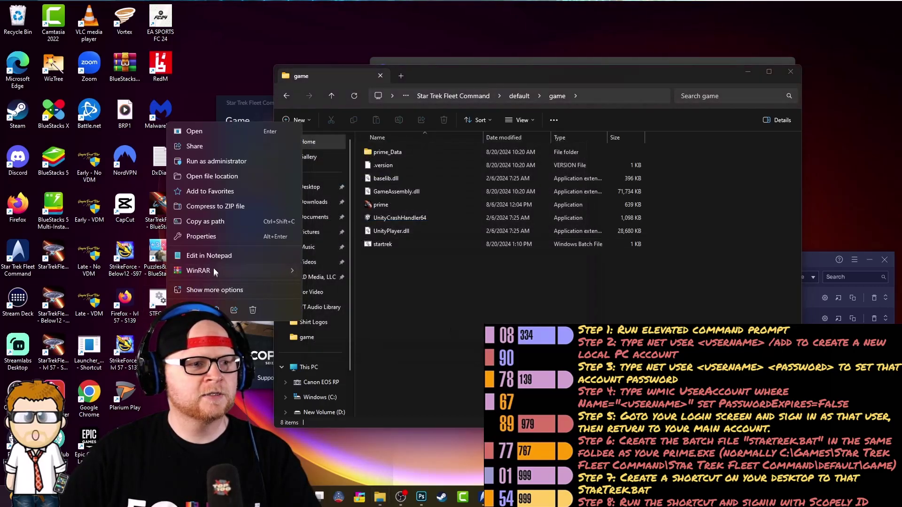
click(222, 237)
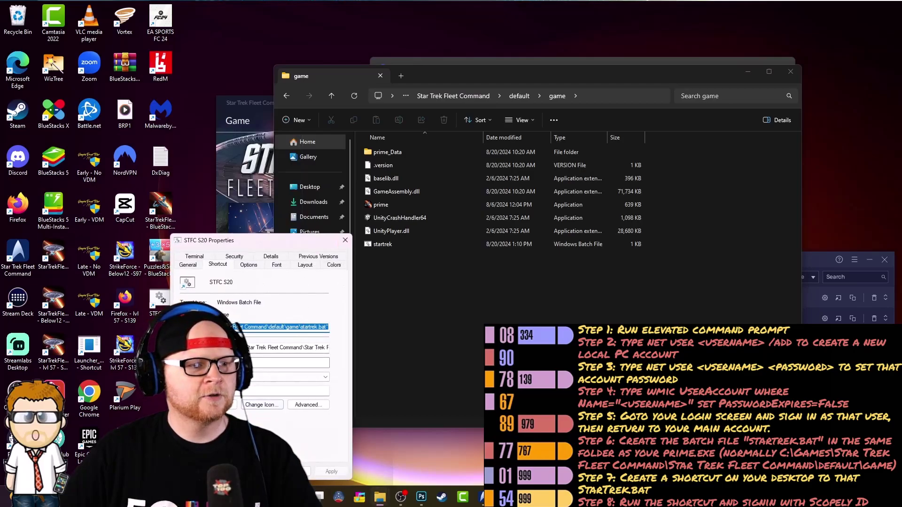
click(260, 405)
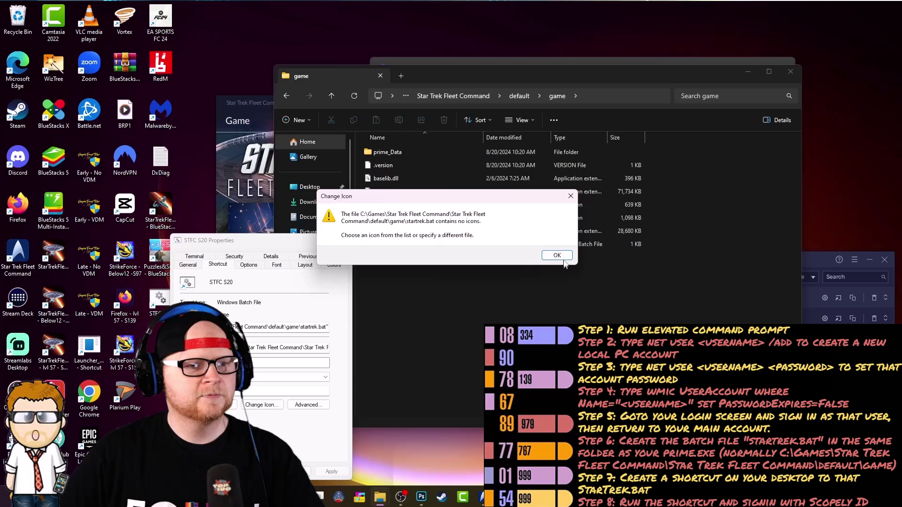
click(557, 255)
click(322, 315)
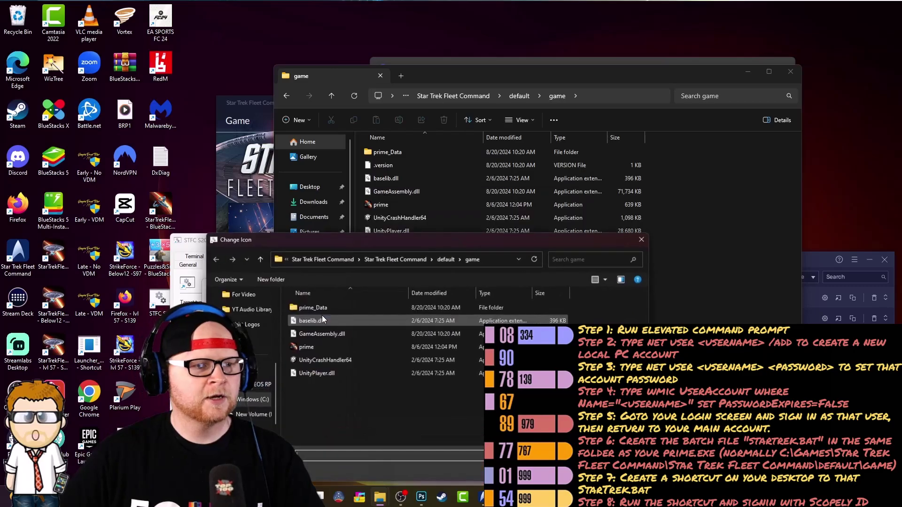
double_click(317, 345)
click(275, 430)
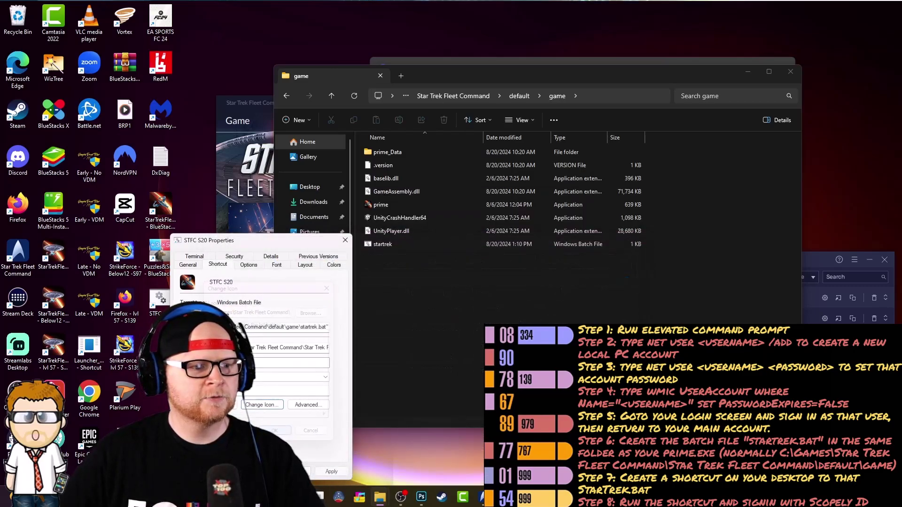
click(285, 472)
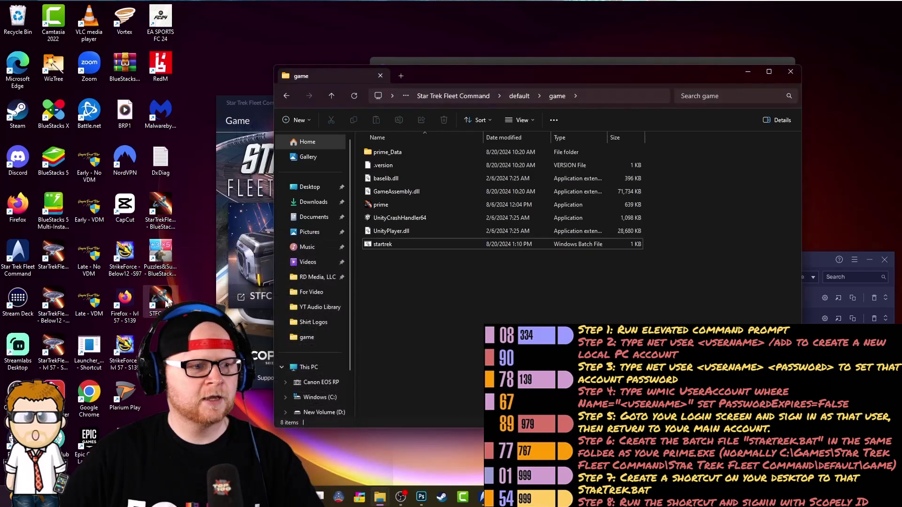
click(162, 298)
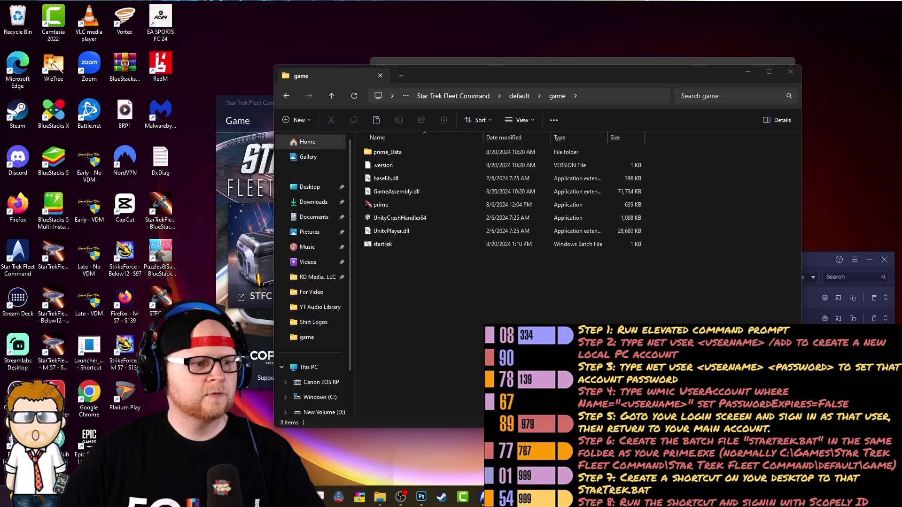
right_click(161, 298)
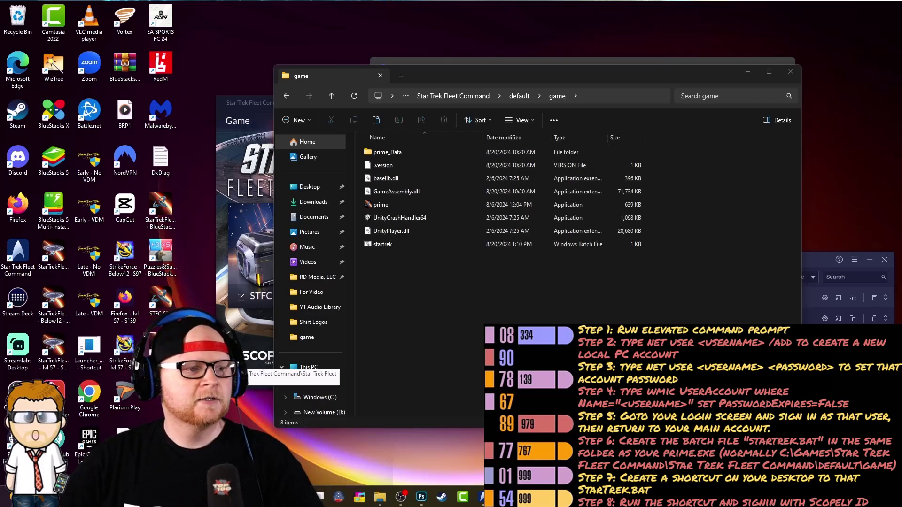
Append S710 after startrek.bat in the STFC S710 shortcut's Target, then Apply and OK
right_click(160, 363)
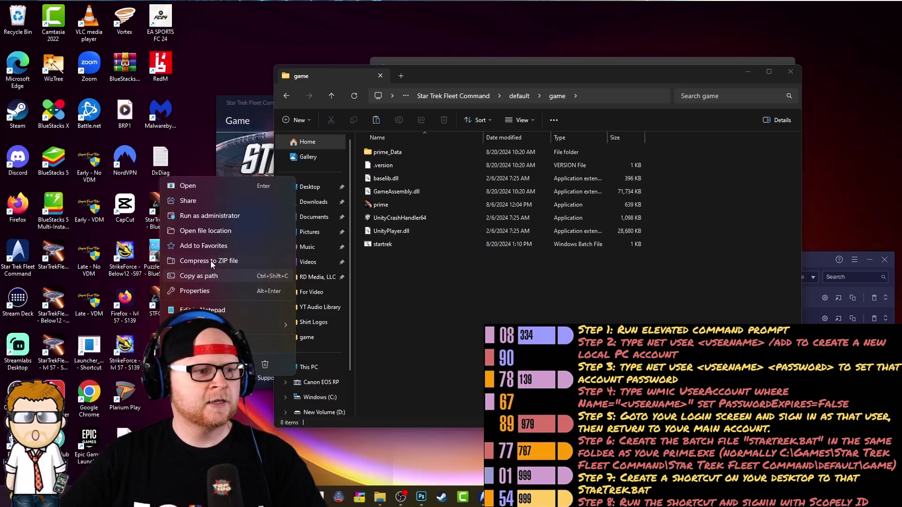
right_click(162, 353)
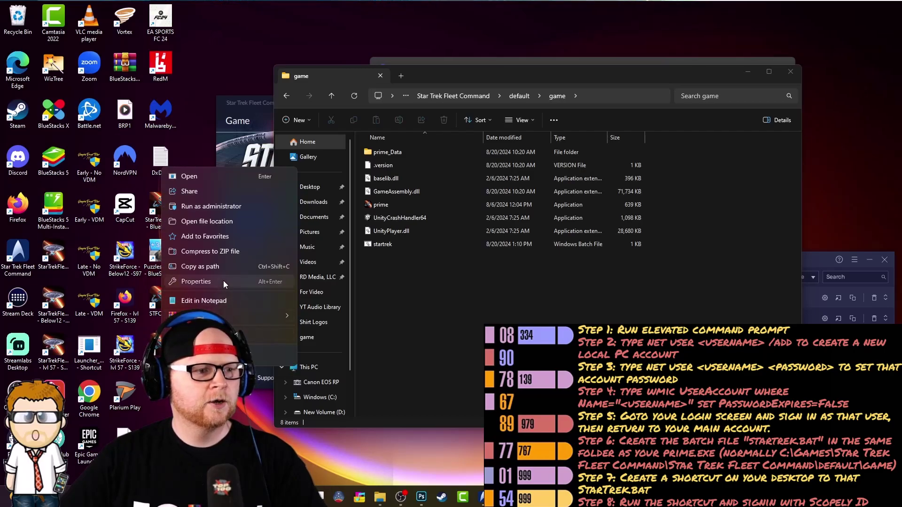
click(223, 281)
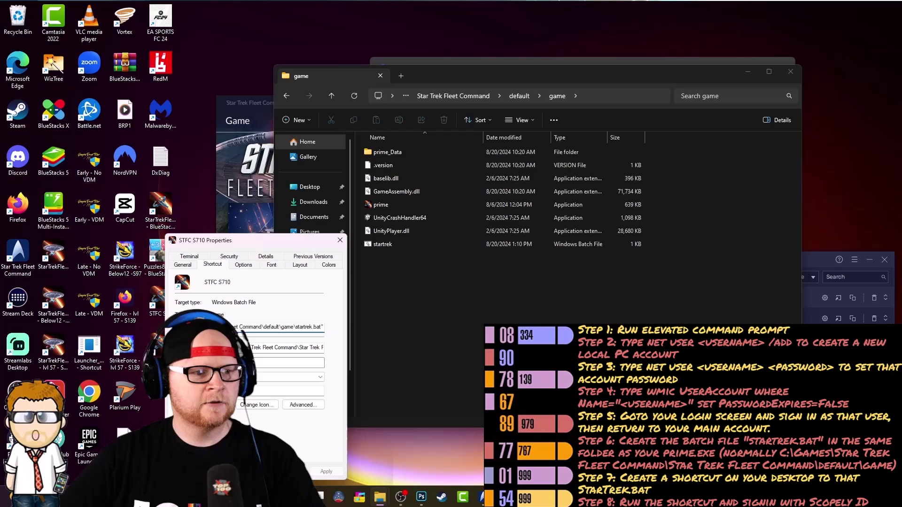
key(End)
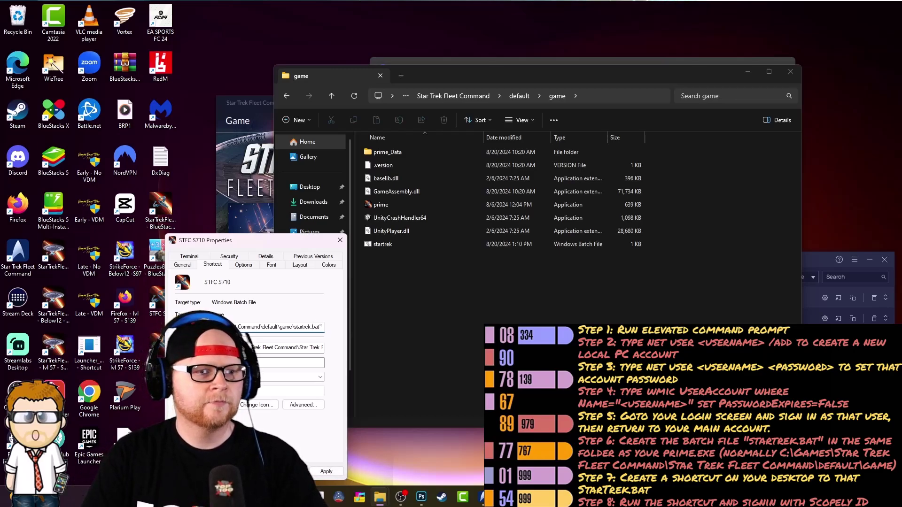
text(S710)
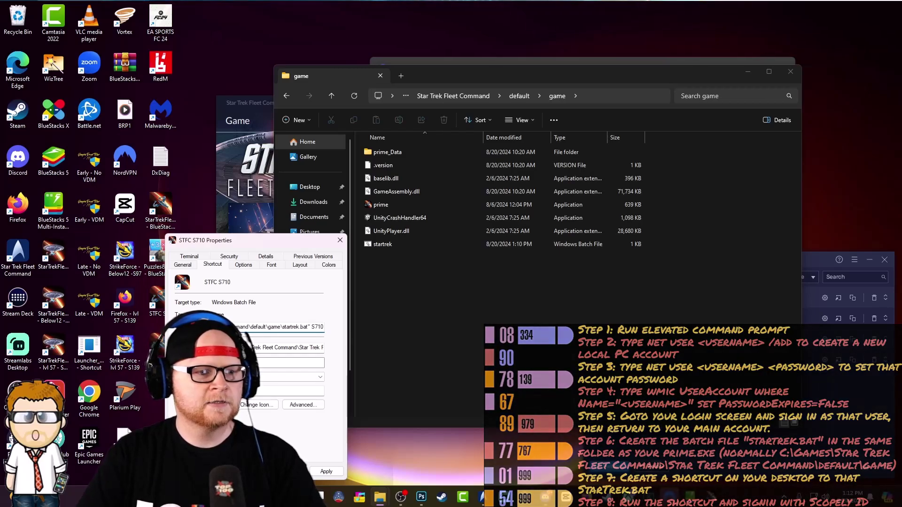
click(327, 472)
click(225, 471)
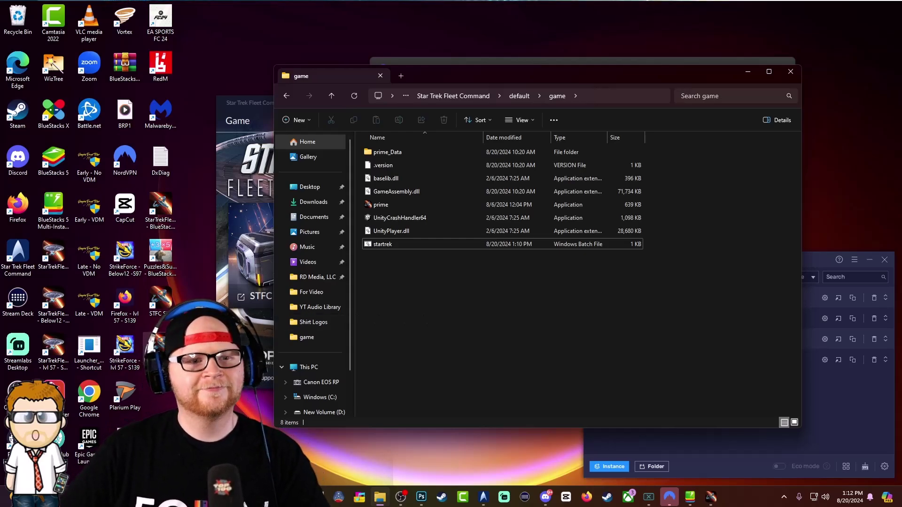
Run the S710 shortcut, enter the password, log in as Existing Player, agree, and dismiss the rating popup
key(Return)
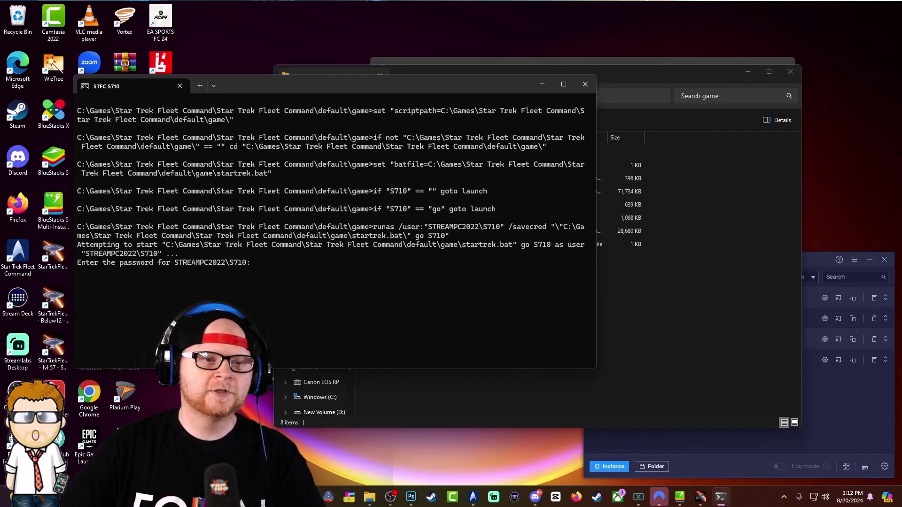
key(Return)
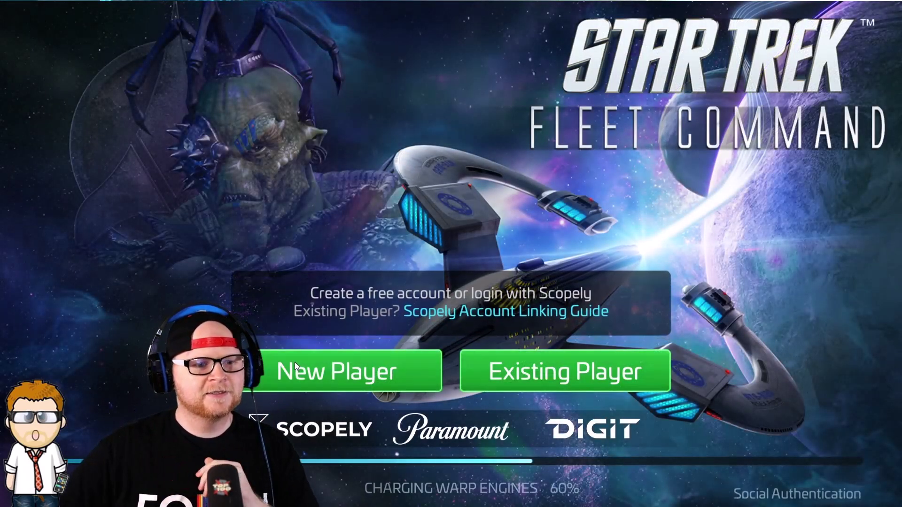
click(295, 362)
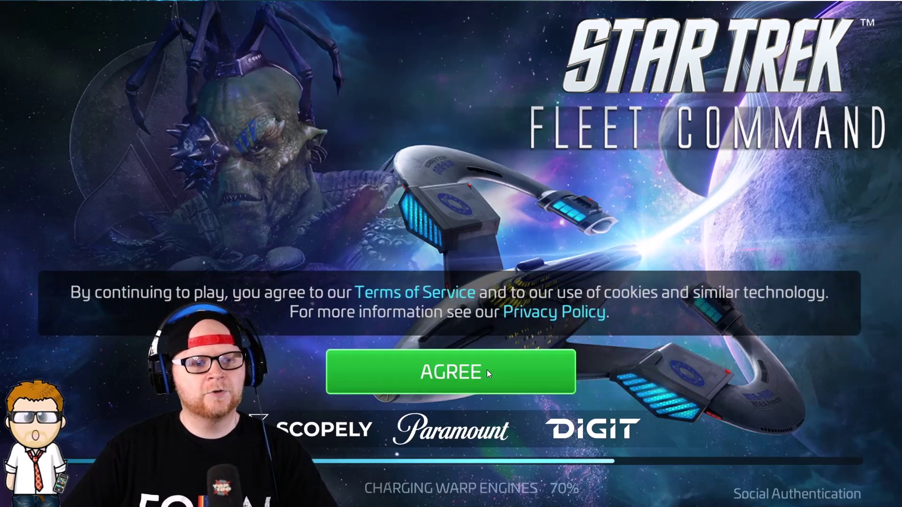
click(486, 372)
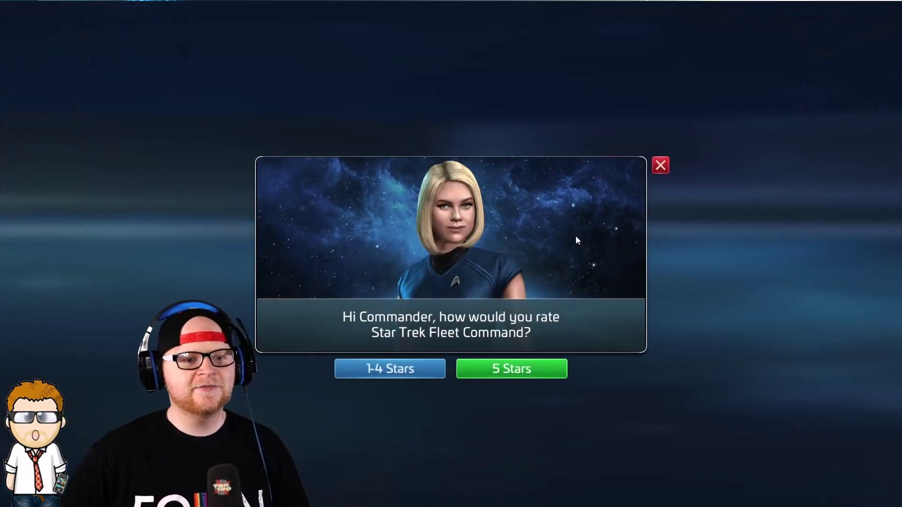
click(666, 156)
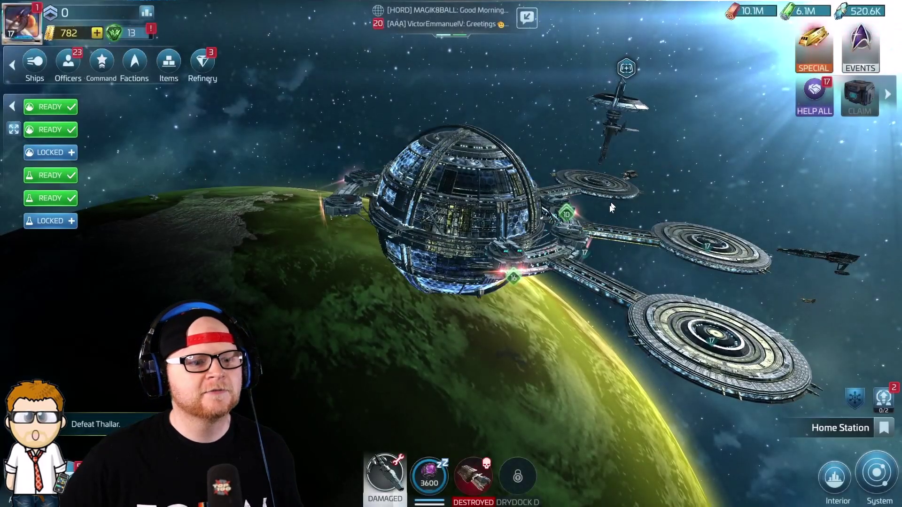
Turn off Mission Reminders on Login in the game's General settings
click(21, 32)
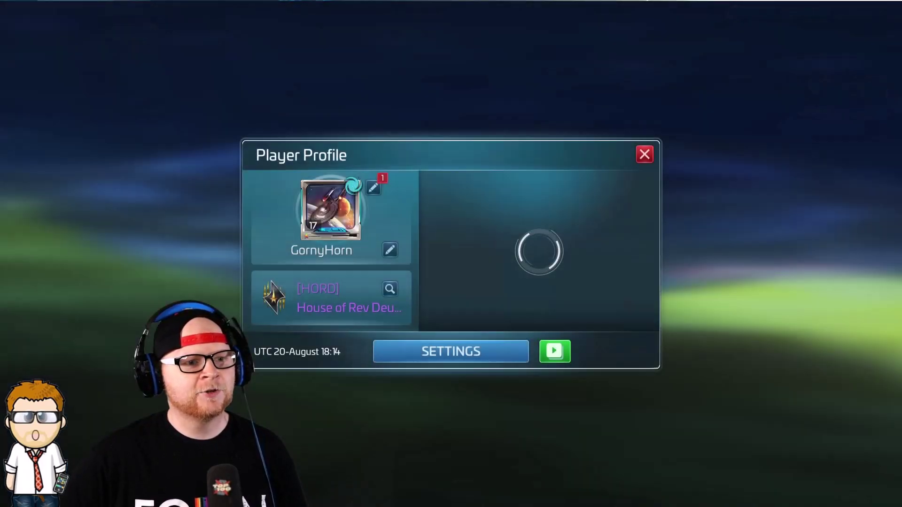
click(438, 351)
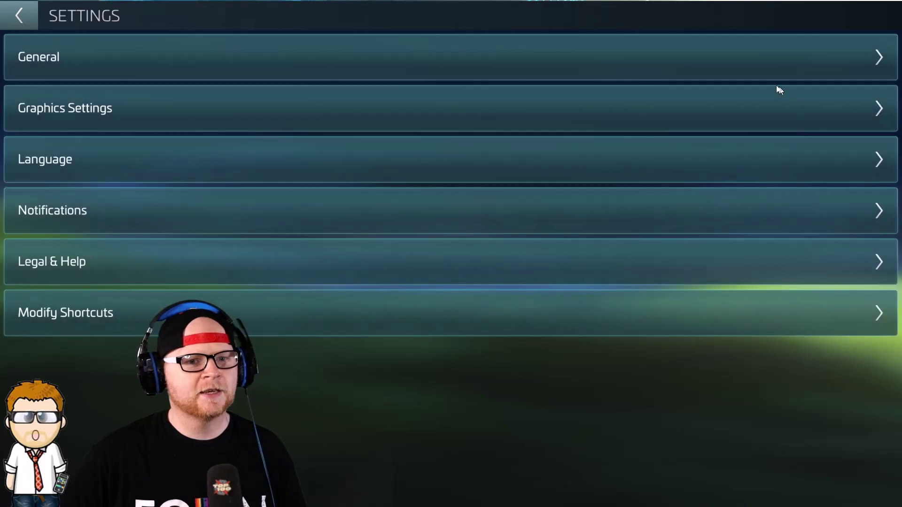
click(781, 71)
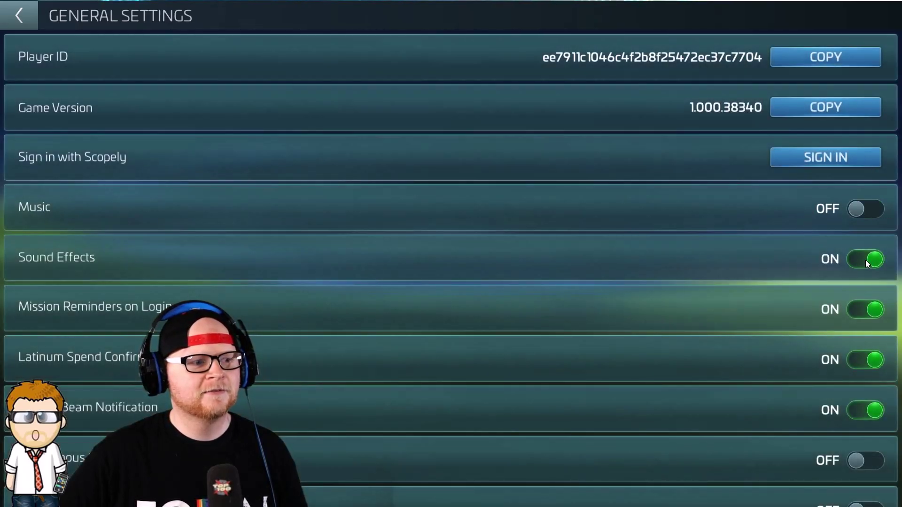
click(862, 309)
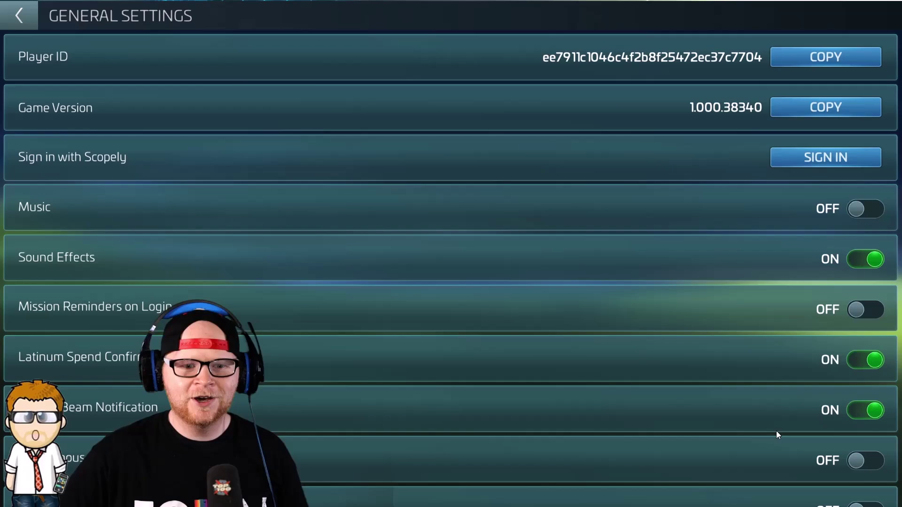
drag(626, 337, 454, 159)
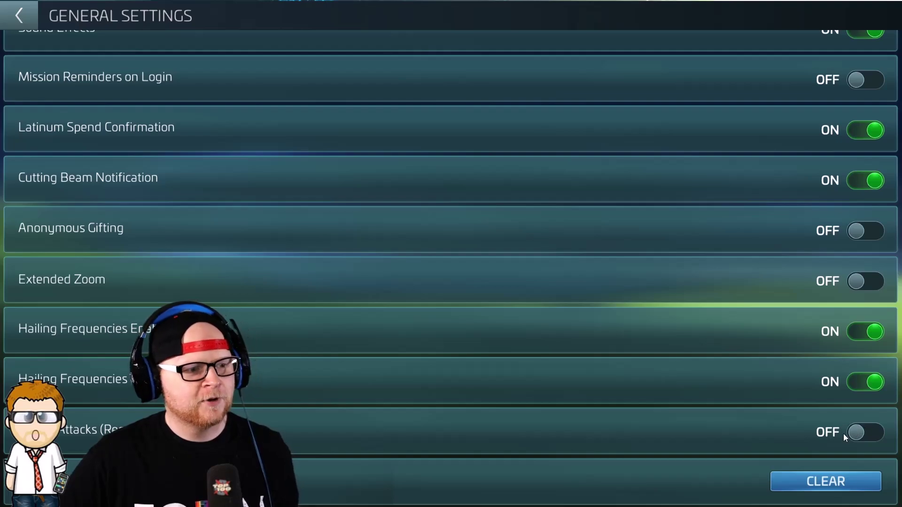
key(Escape)
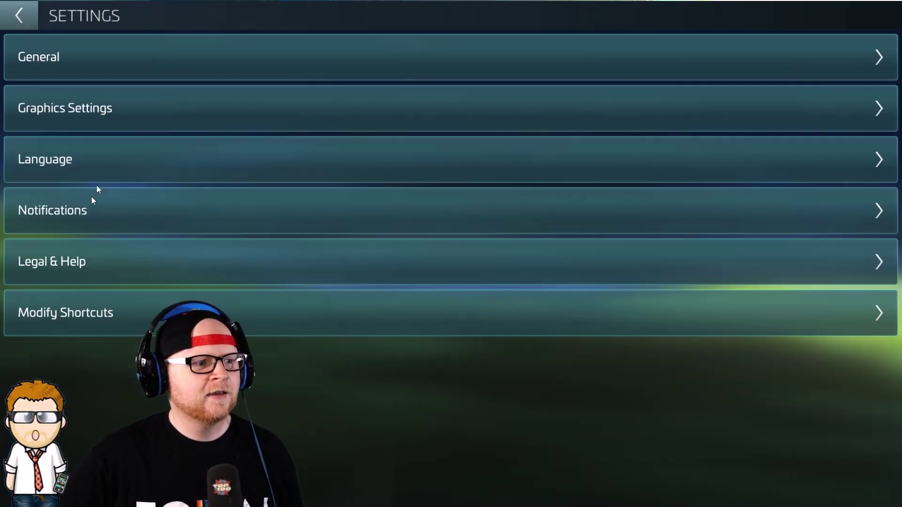
Set Fullscreen to Windowed, resize the game window, and return to the player profile
click(125, 113)
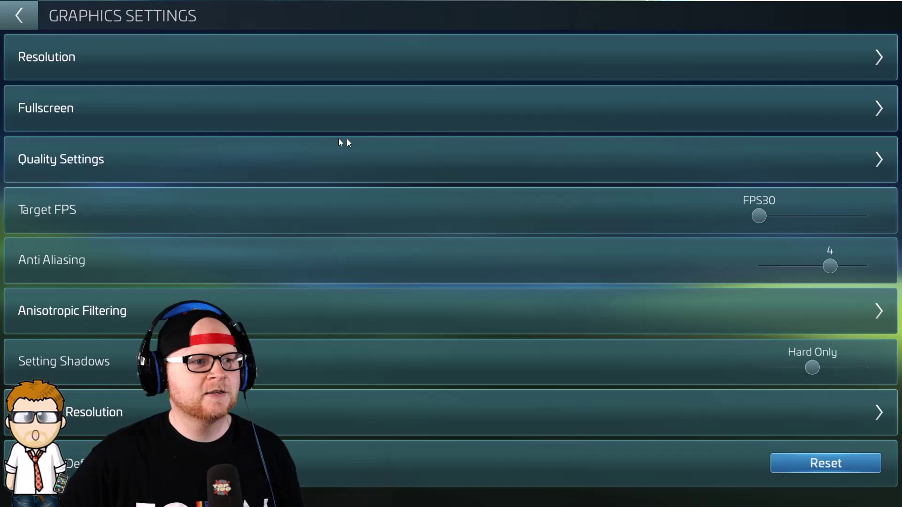
click(129, 108)
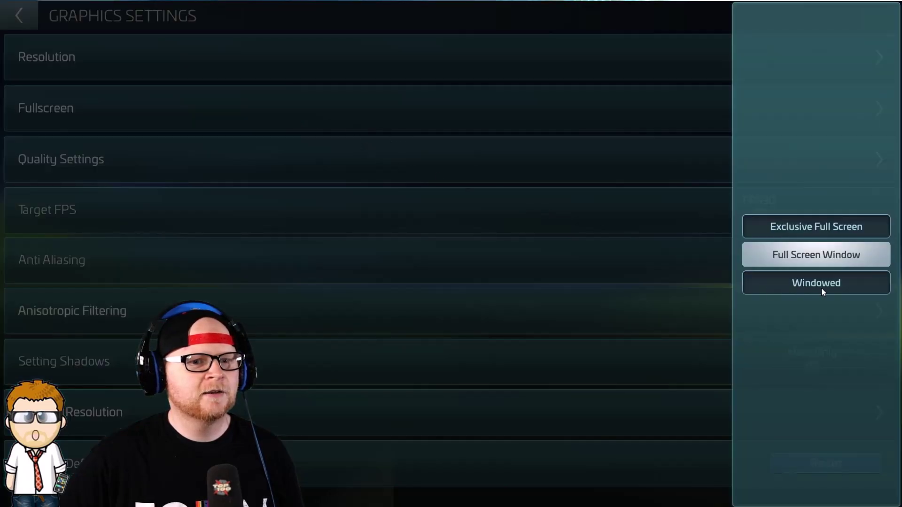
click(821, 288)
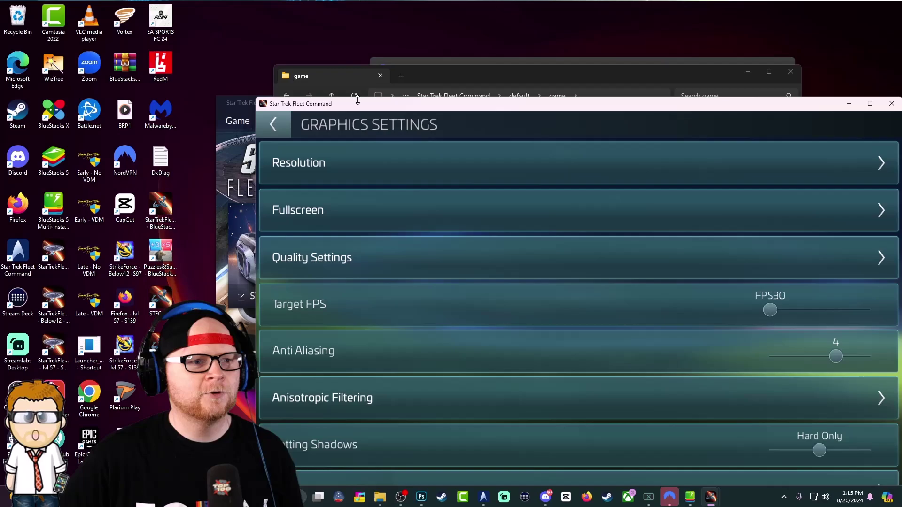
drag(357, 100, 284, 35)
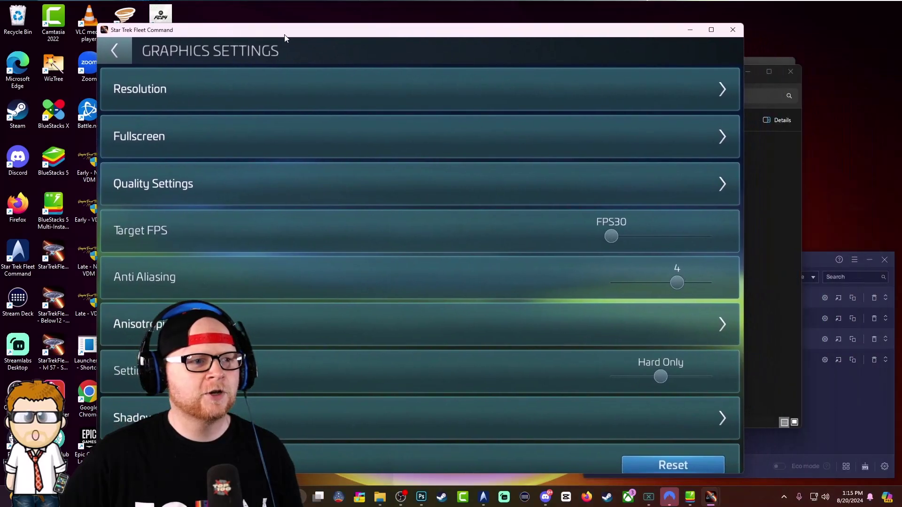
mouse_move(314, 25)
mouse_down()
mouse_move(297, 89)
mouse_move(270, 49)
mouse_up()
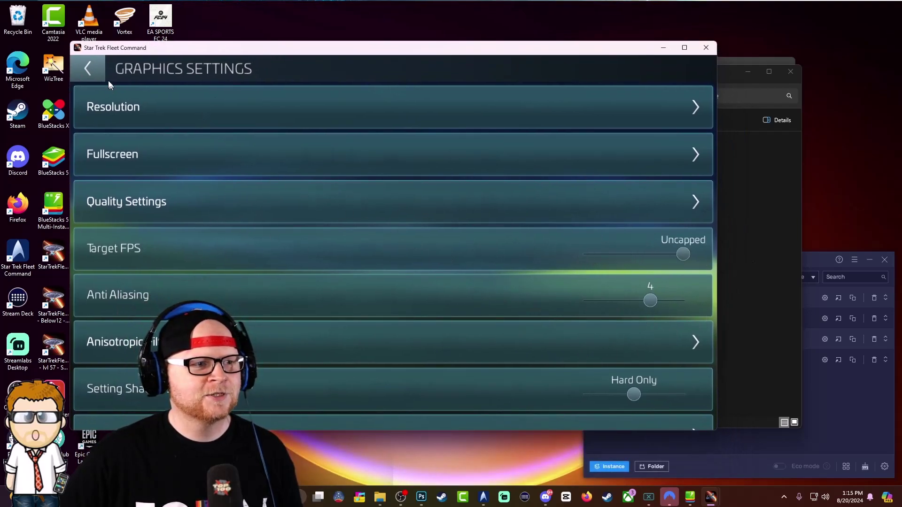
click(95, 78)
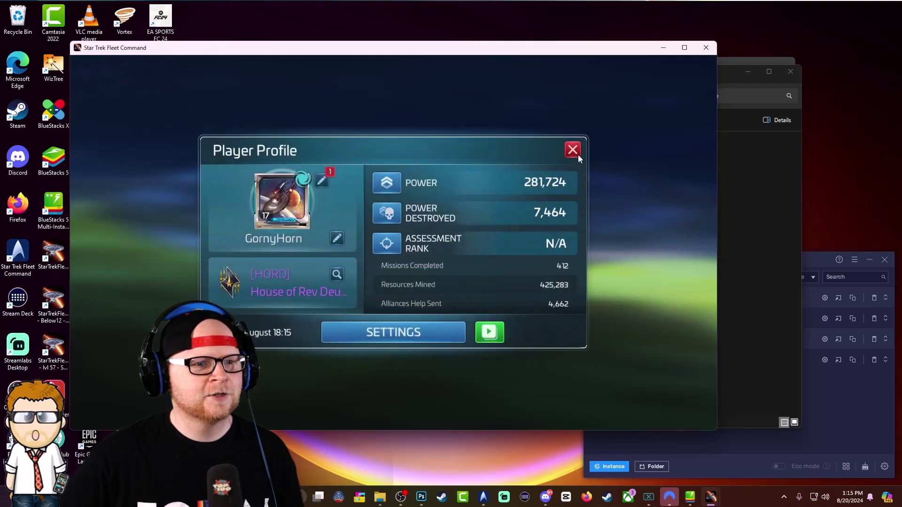
Close the player profile, view the destroyed ship's details, and shift the game window right
click(574, 148)
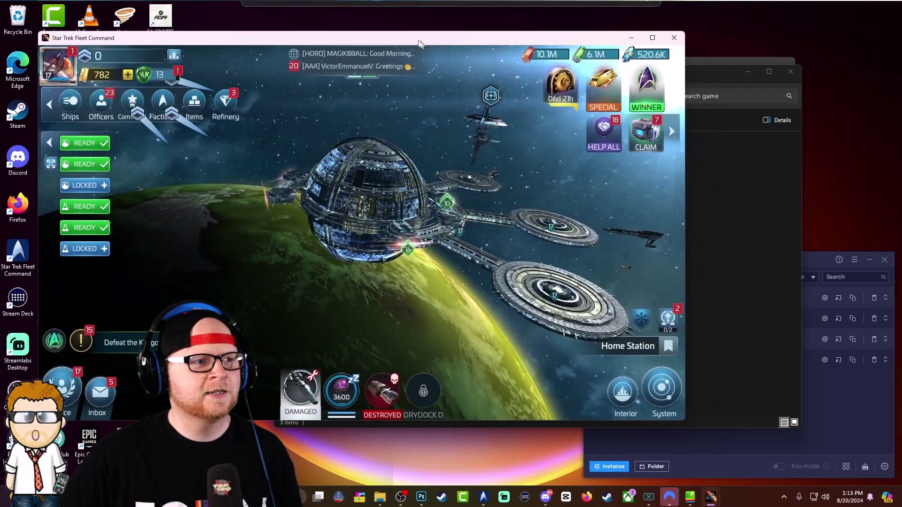
drag(452, 52, 402, 33)
click(367, 388)
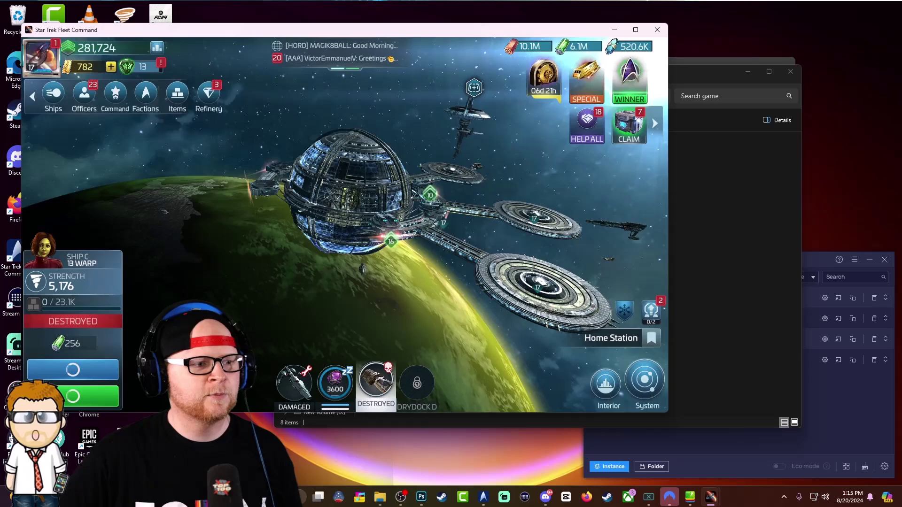
drag(255, 32, 475, 34)
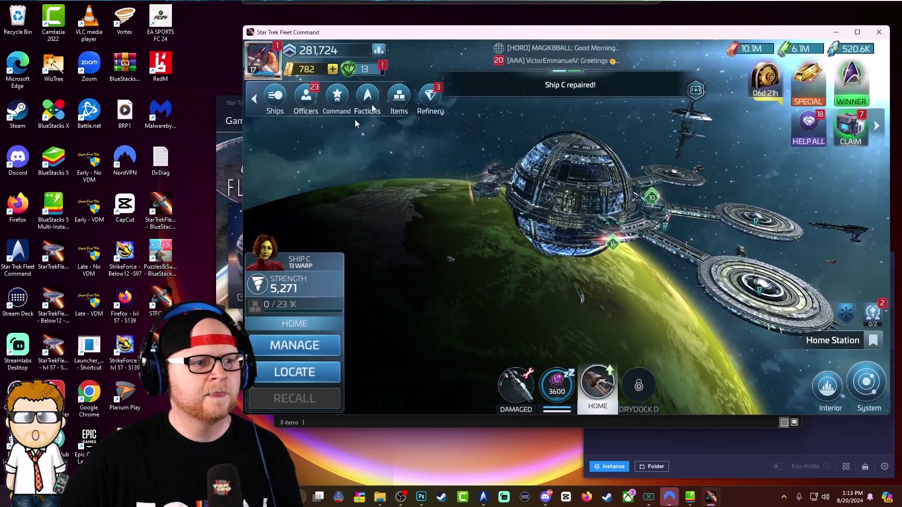
Launch a second game instance, then close the Digital Conveyor popup on the main account
double_click(165, 297)
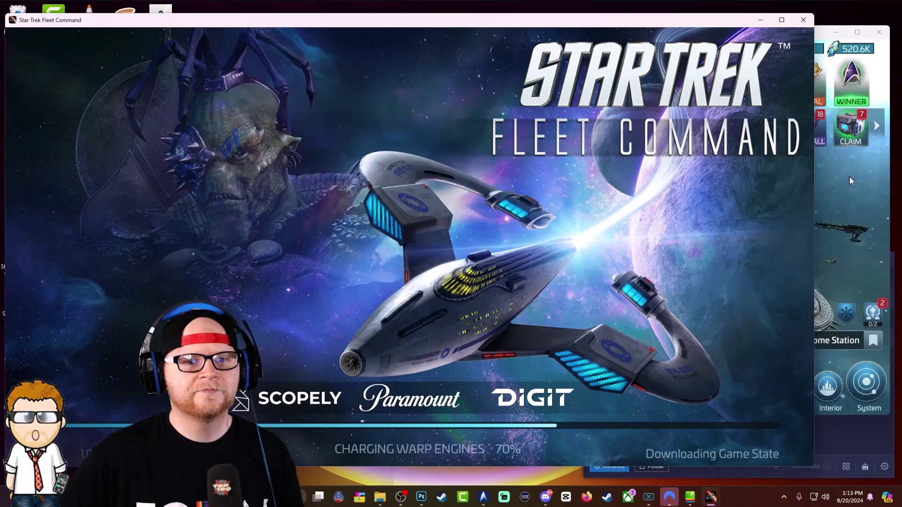
drag(704, 34, 708, 99)
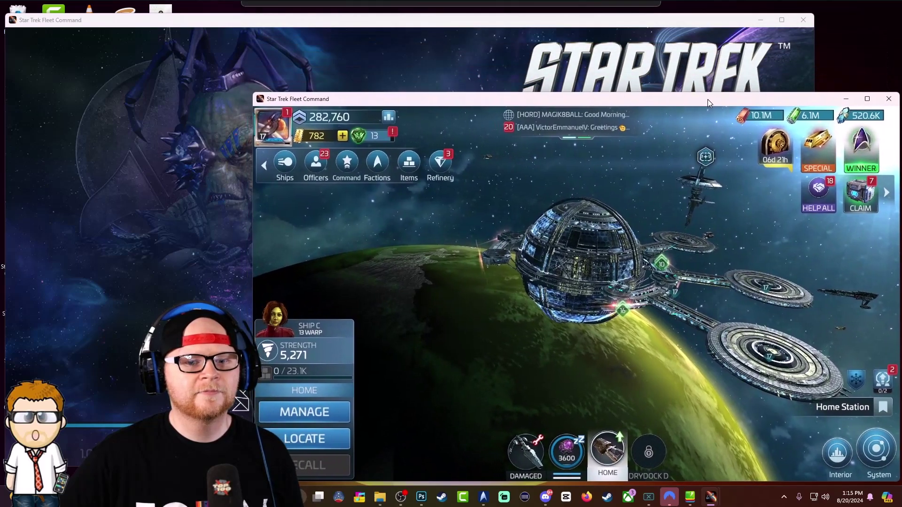
click(522, 24)
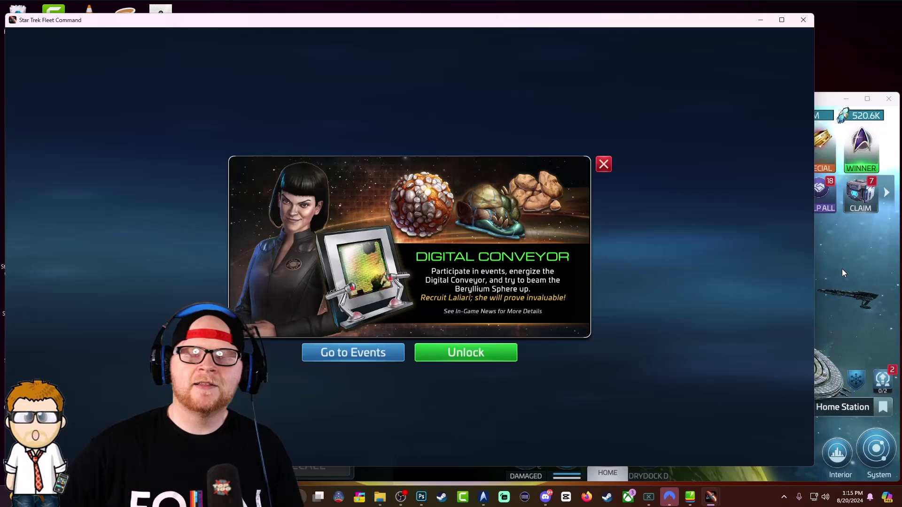
click(843, 272)
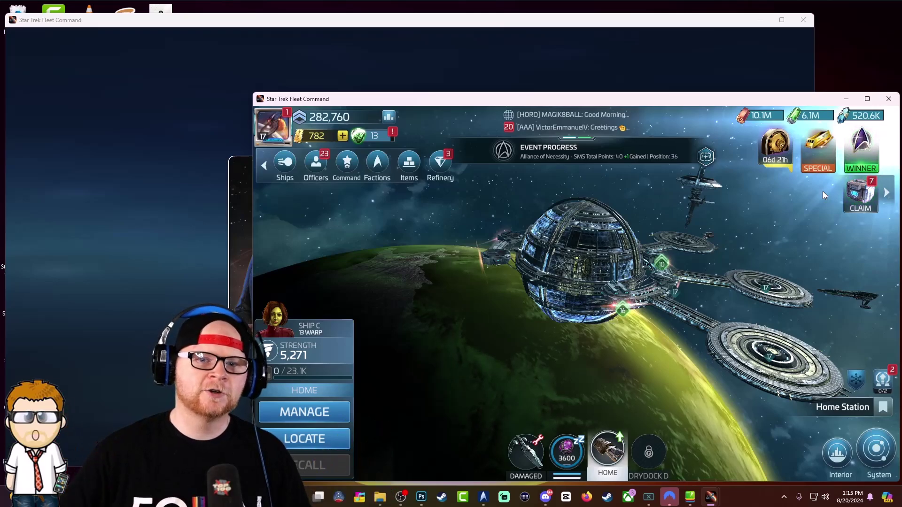
click(107, 241)
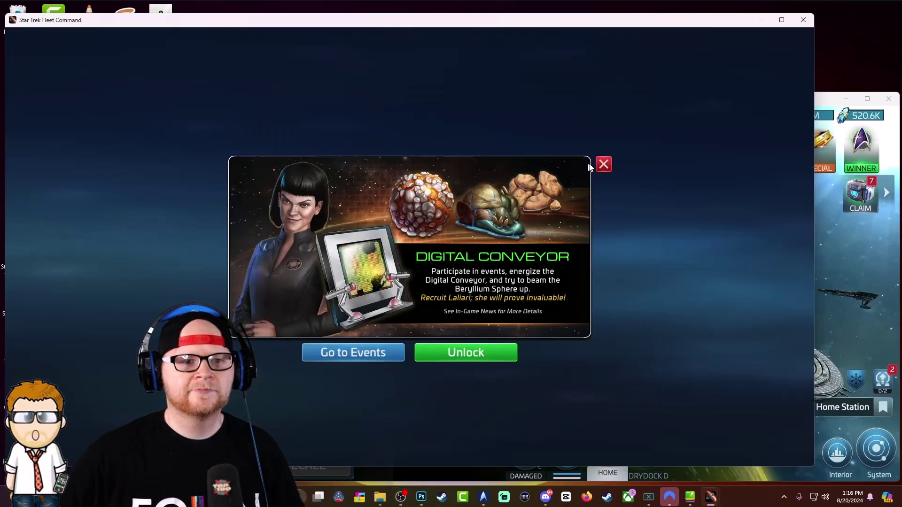
click(603, 164)
Focus the second account's window and drag it up and further left
click(825, 239)
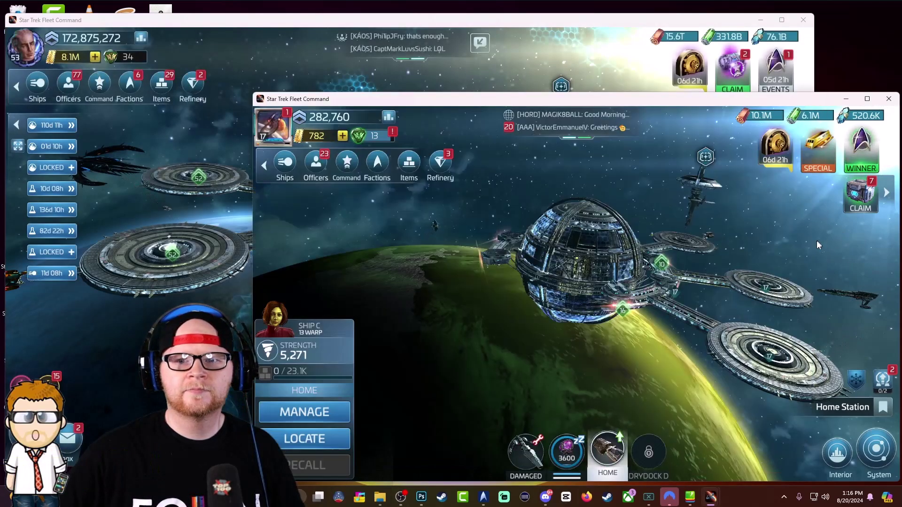
drag(621, 97, 603, 77)
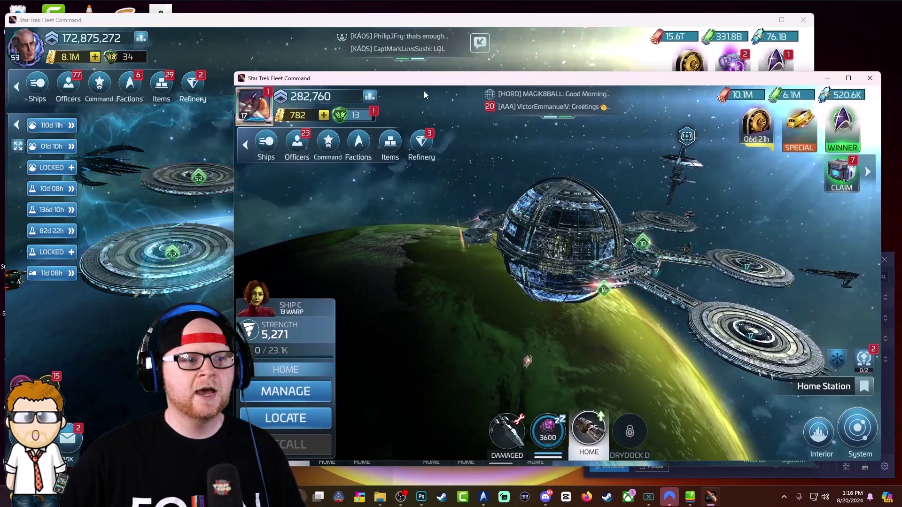
mouse_move(478, 80)
mouse_down()
mouse_move(371, 83)
mouse_move(901, 87)
mouse_move(440, 62)
mouse_up()
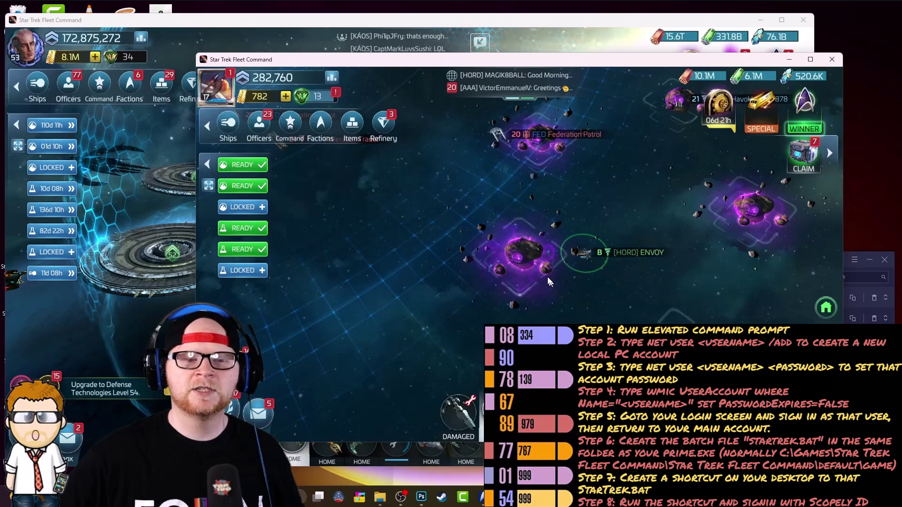
Inspect the 3★ Raw Gas asteroid and turn off sound effects in General settings
click(516, 262)
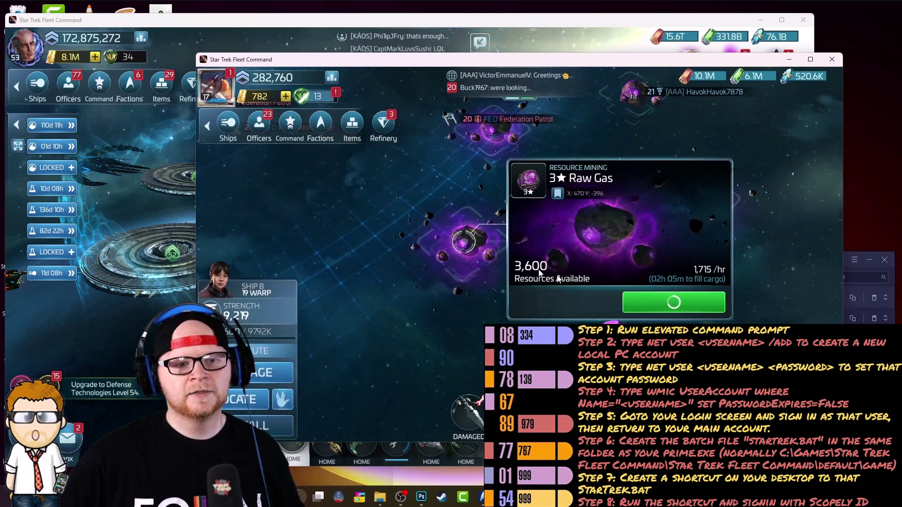
click(215, 83)
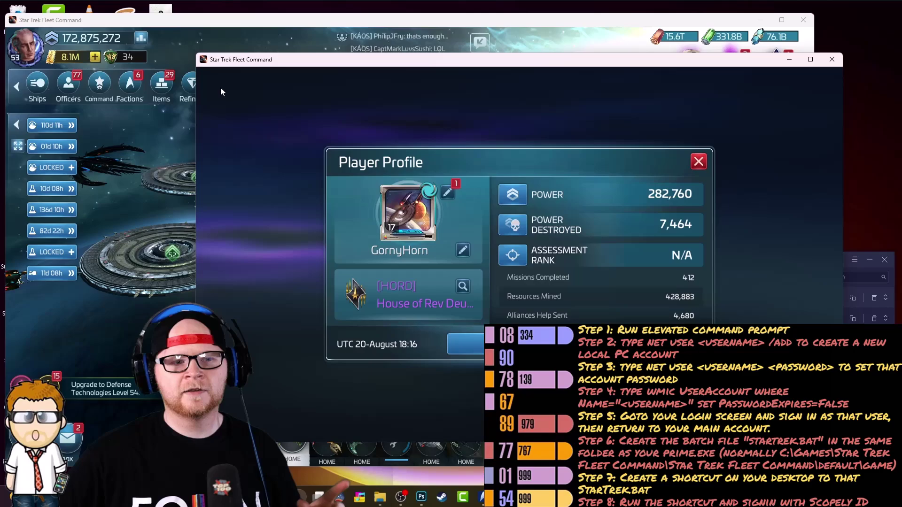
click(466, 344)
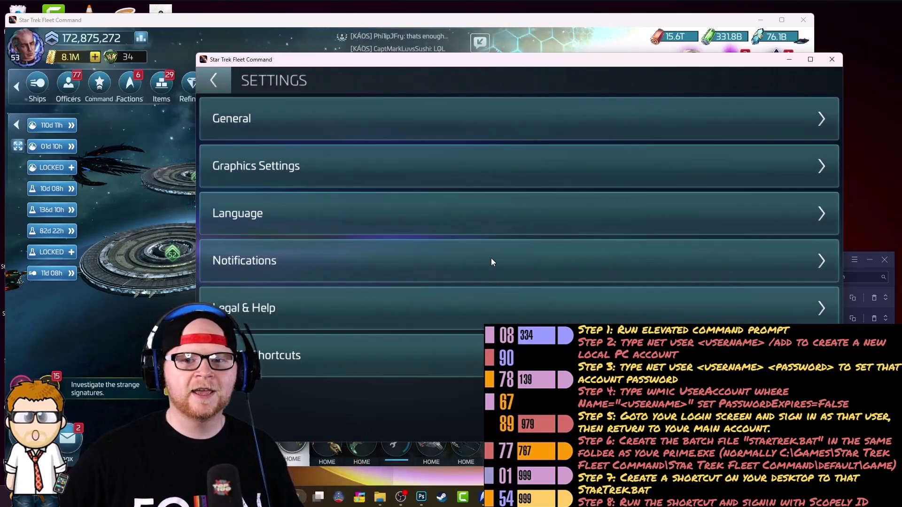
click(312, 126)
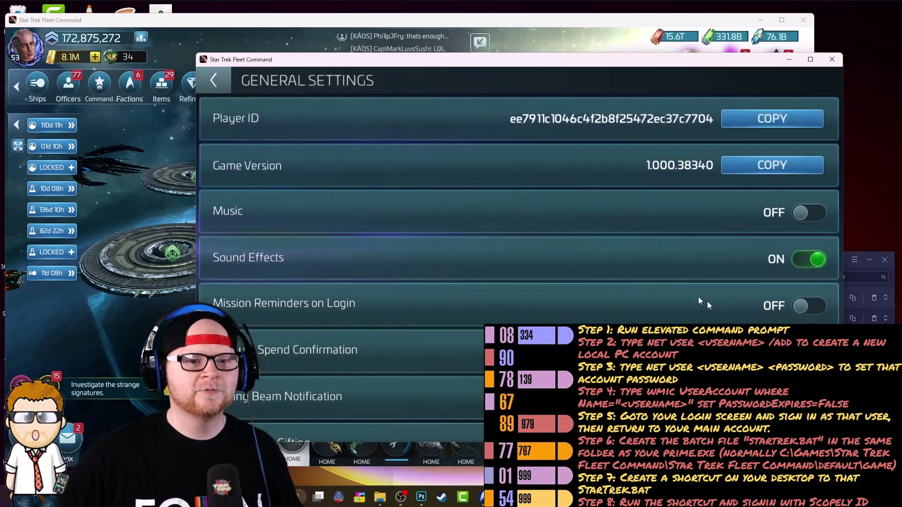
click(748, 253)
click(217, 79)
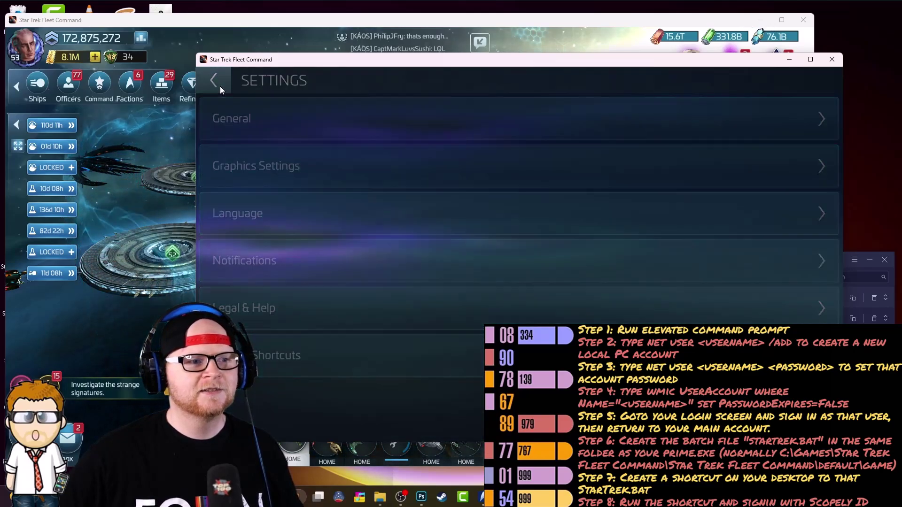
click(702, 170)
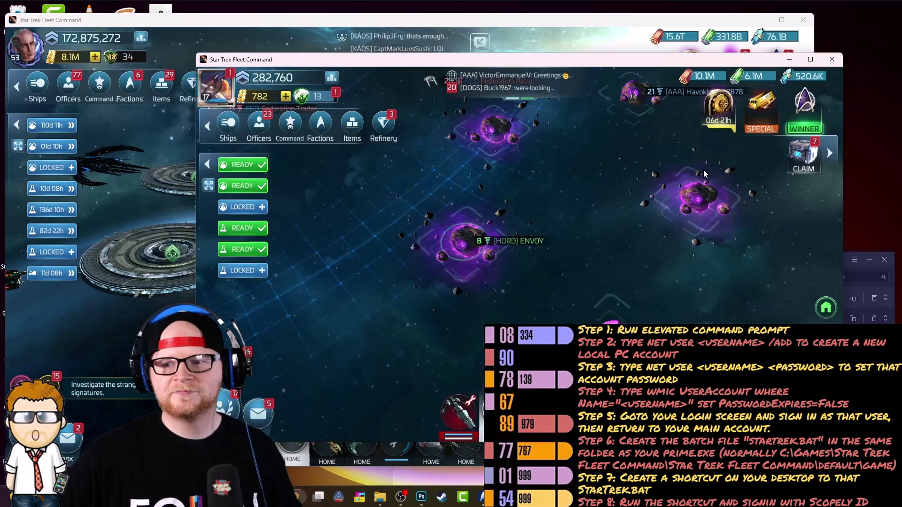
Scan near Eoqusut with Ship C and start mining the 2★ Raw Ore asteroid
click(326, 450)
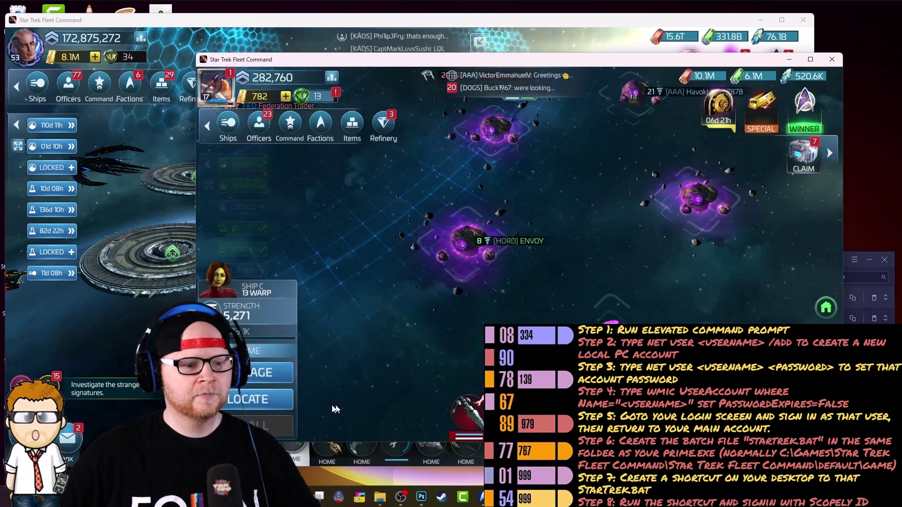
click(263, 400)
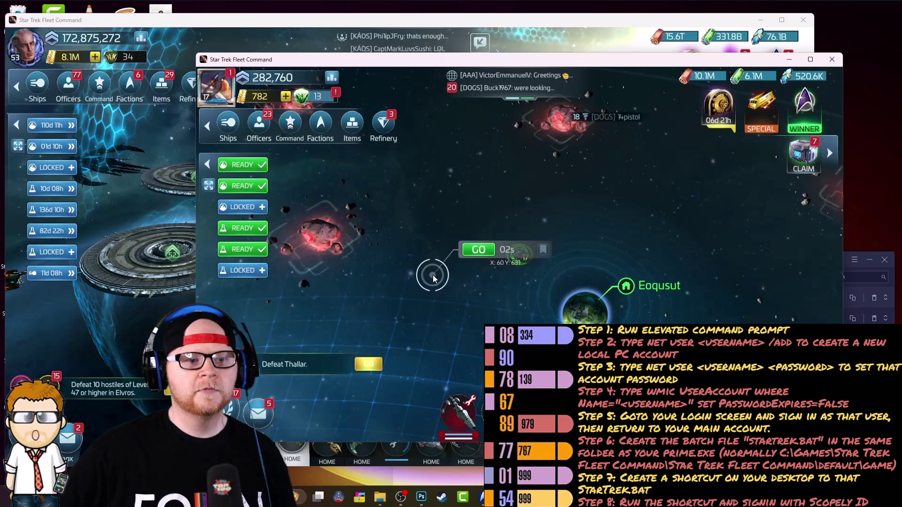
click(432, 278)
click(321, 236)
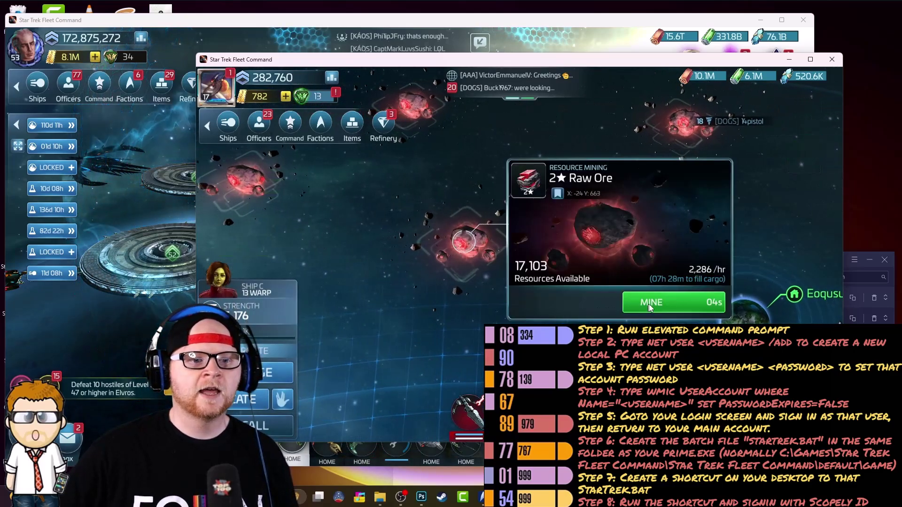
click(653, 304)
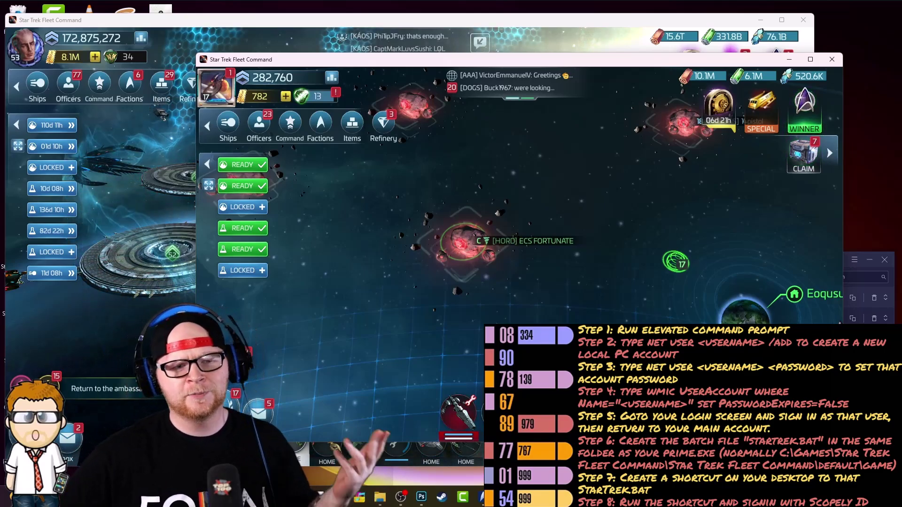
Repair Ship A and close its details panel
click(241, 164)
click(273, 401)
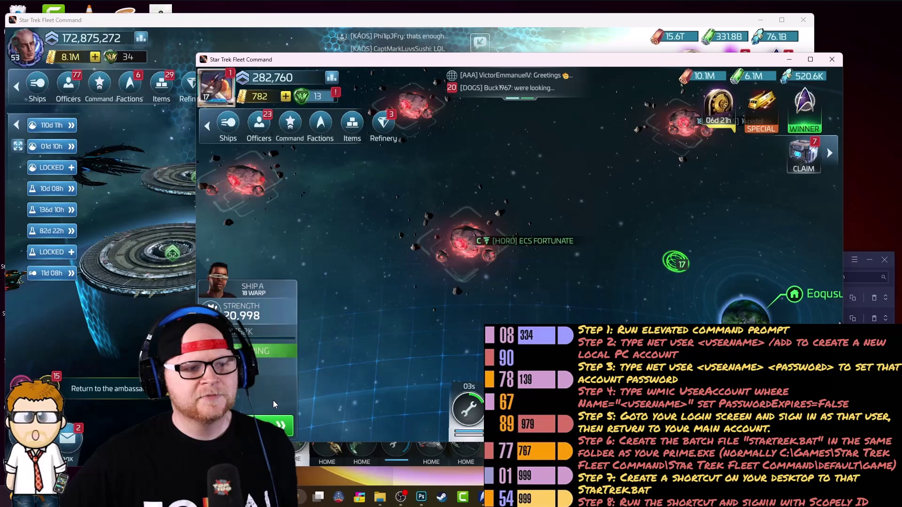
click(596, 270)
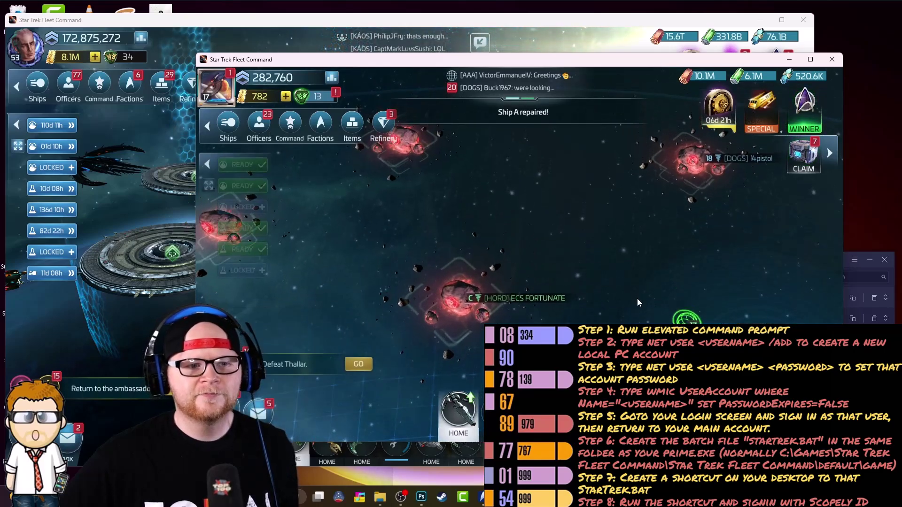
Collect all finished upgrades, then reposition the second account's window
click(251, 168)
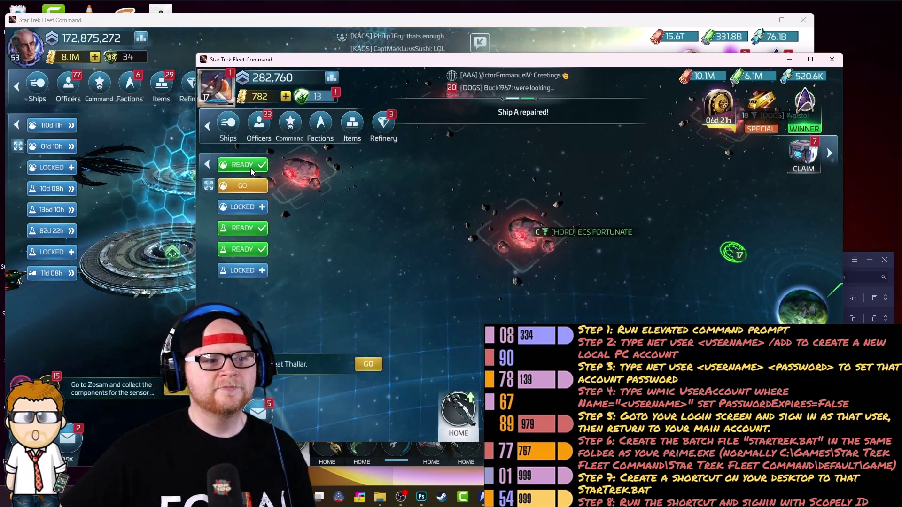
click(236, 230)
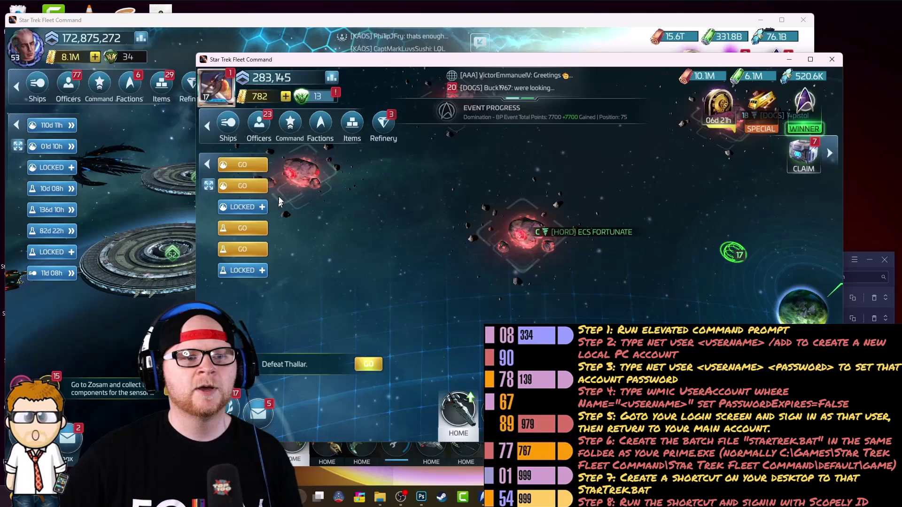
drag(442, 58, 496, 95)
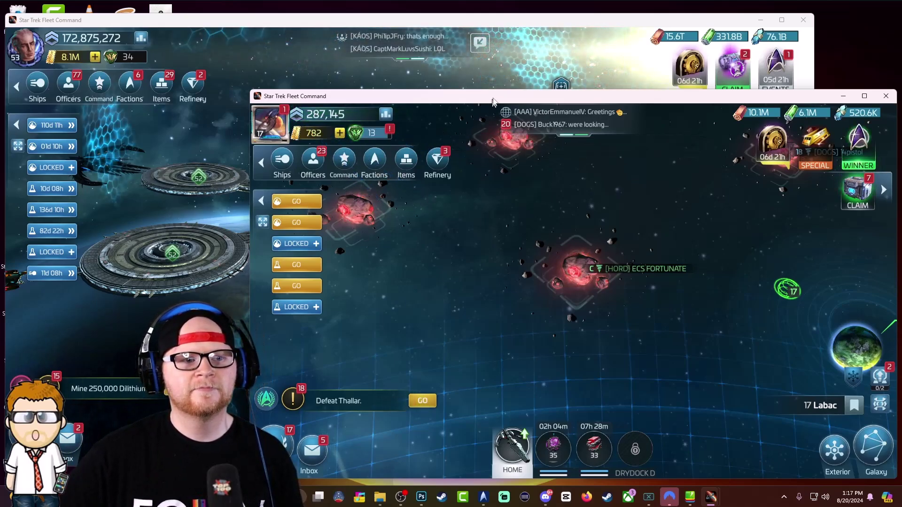
drag(493, 101, 480, 67)
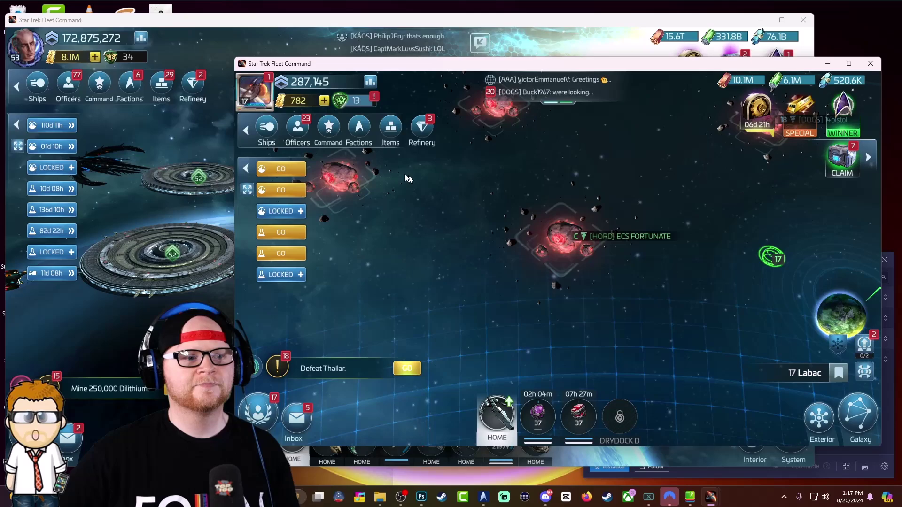
click(377, 499)
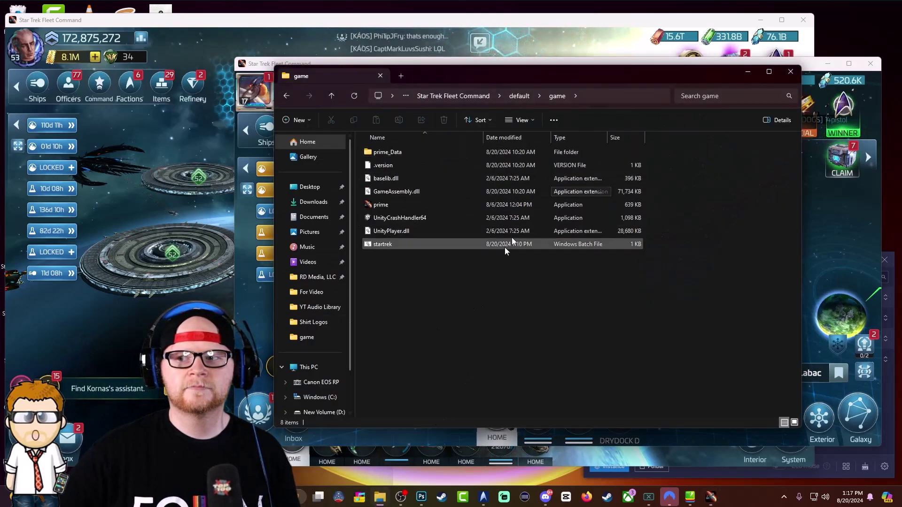
drag(564, 77, 317, 79)
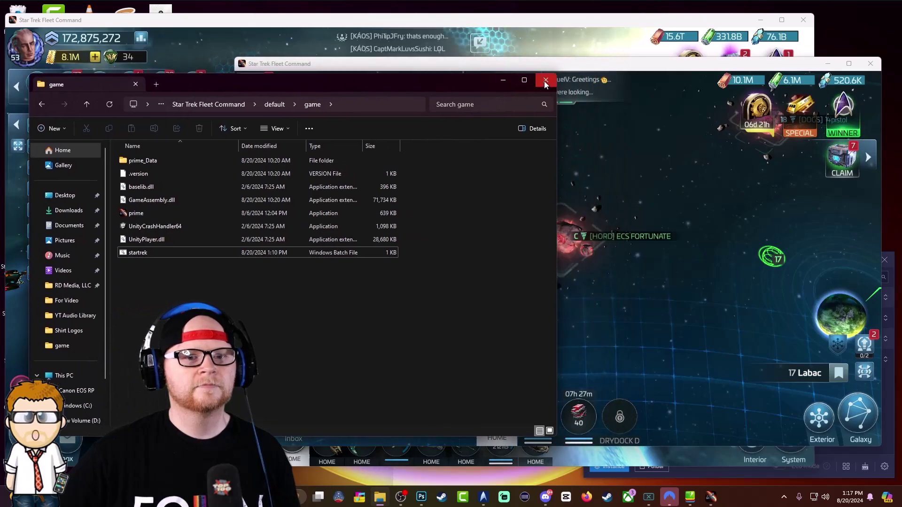
click(544, 82)
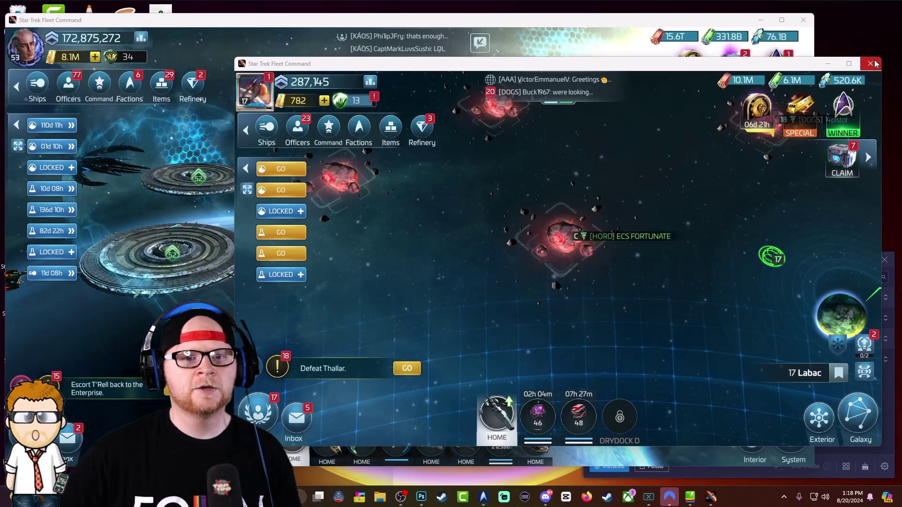
Close the second account's game, open the launcher, minimize the main game, and move the launcher up-right
click(874, 64)
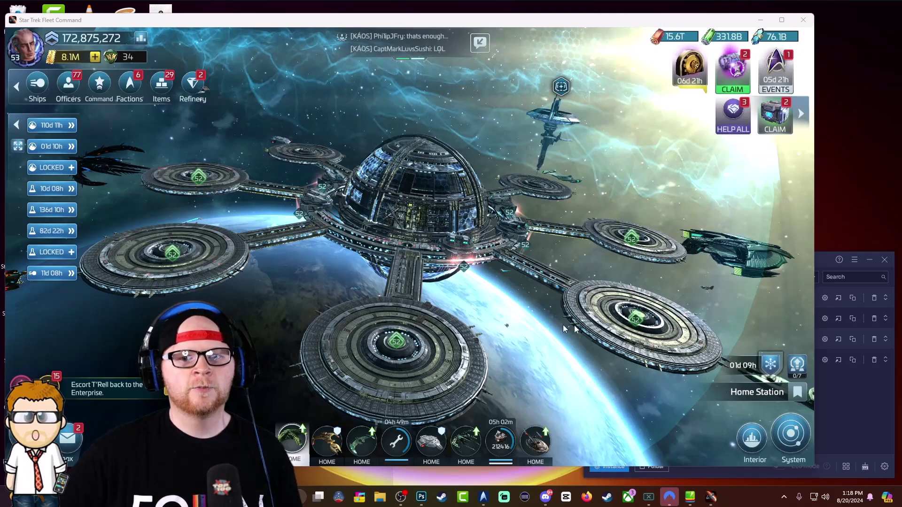
click(483, 498)
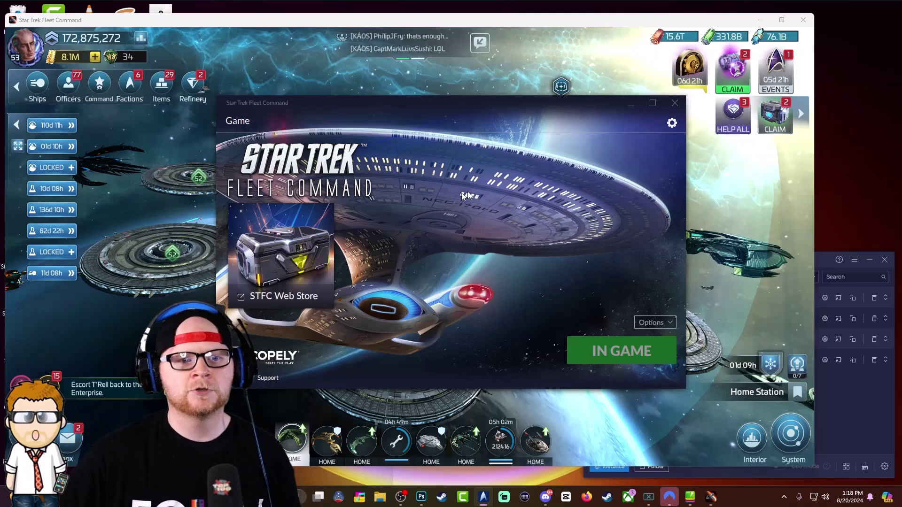
click(761, 20)
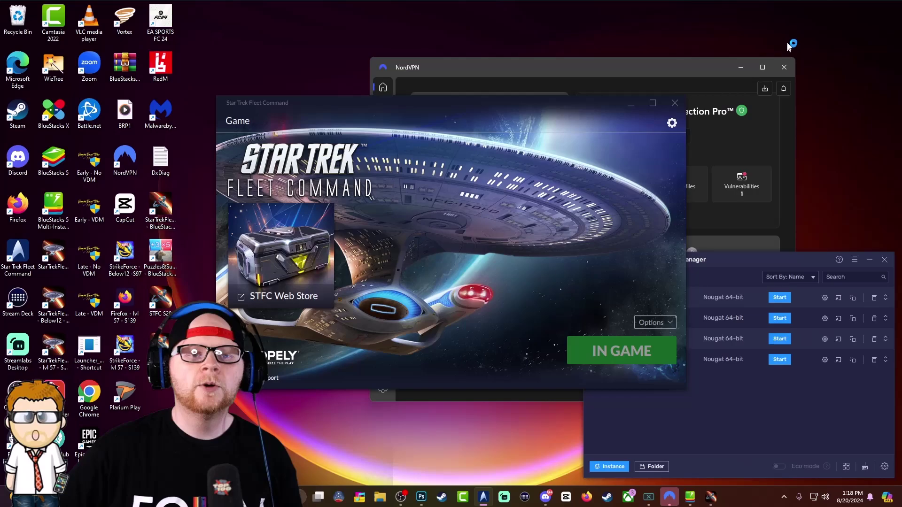
drag(544, 105, 627, 67)
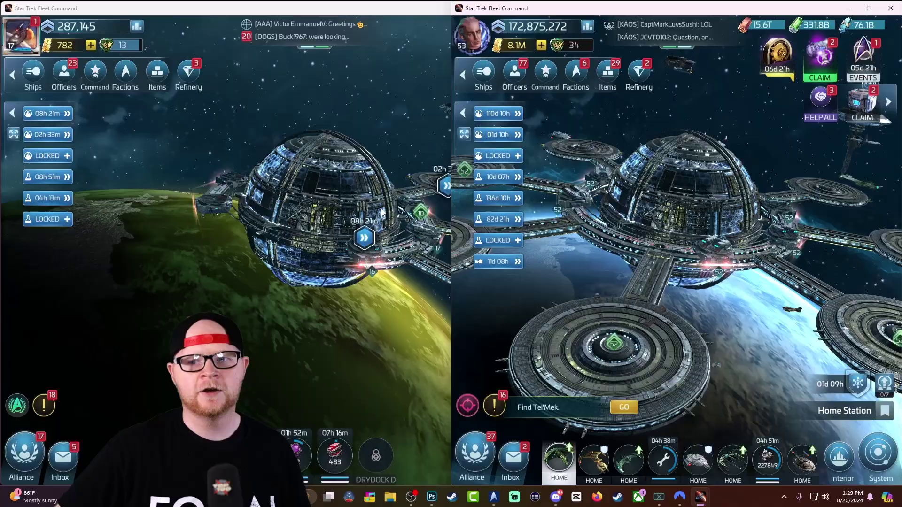
click(191, 258)
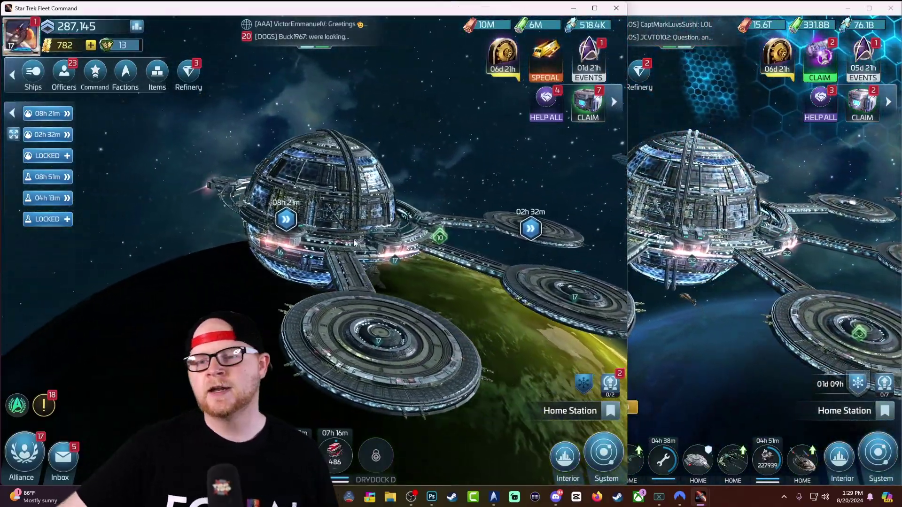
click(772, 264)
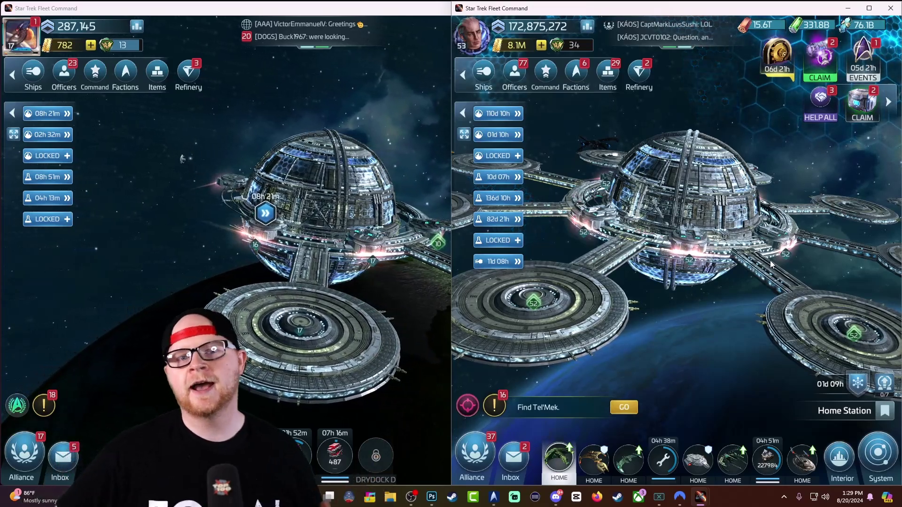